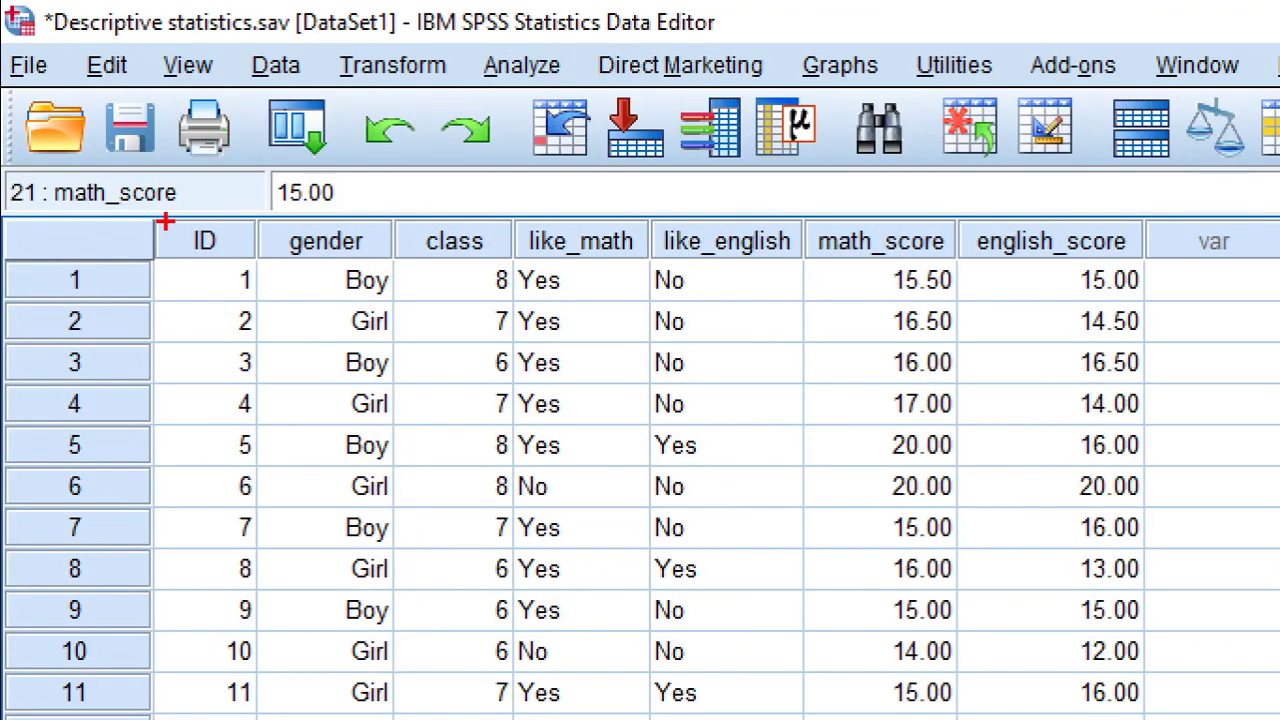
- Tick off the ID, gender, class, like_math and like_english columns with the screen pen
{"action": "left_click_drag", "start_coordinate": [165, 224], "coordinate": [275, 180]}
{"action": "left_click_drag", "start_coordinate": [300, 222], "coordinate": [410, 175]}
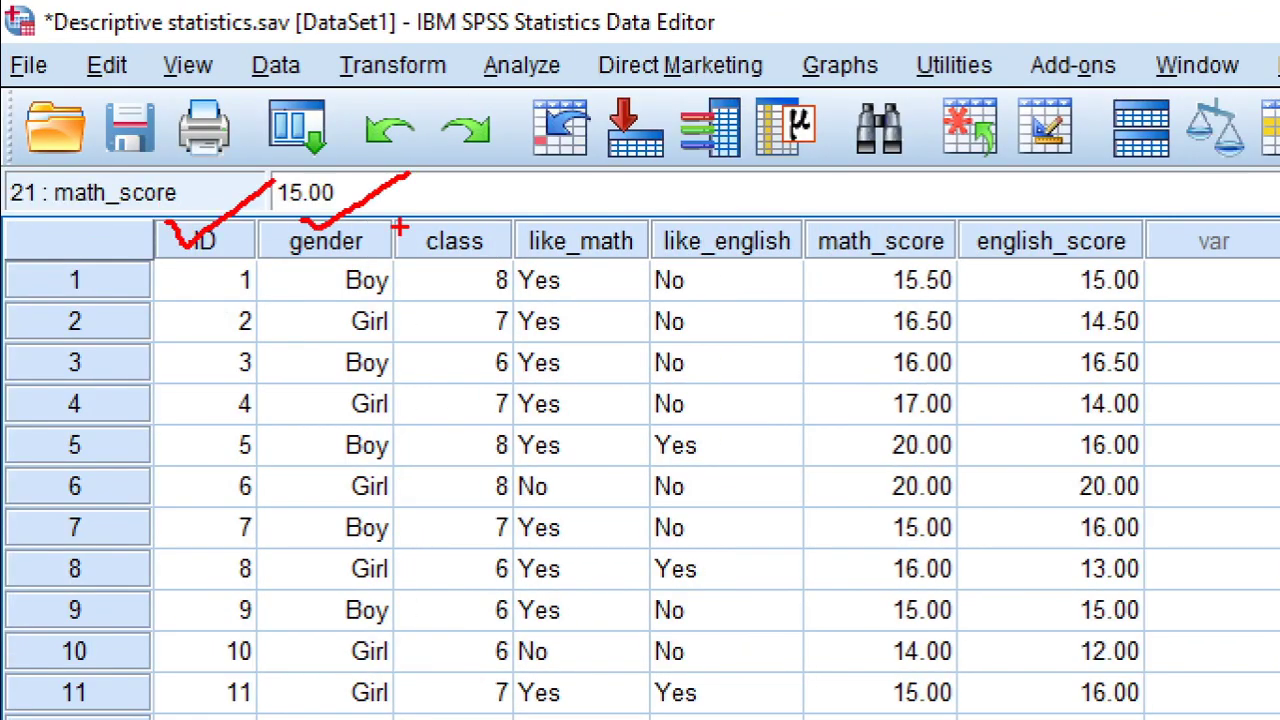
{"action": "mouse_move", "coordinate": [408, 250]}
{"action": "left_mouse_down"}
{"action": "mouse_move", "coordinate": [470, 205]}
{"action": "mouse_move", "coordinate": [450, 205]}
{"action": "left_mouse_up"}
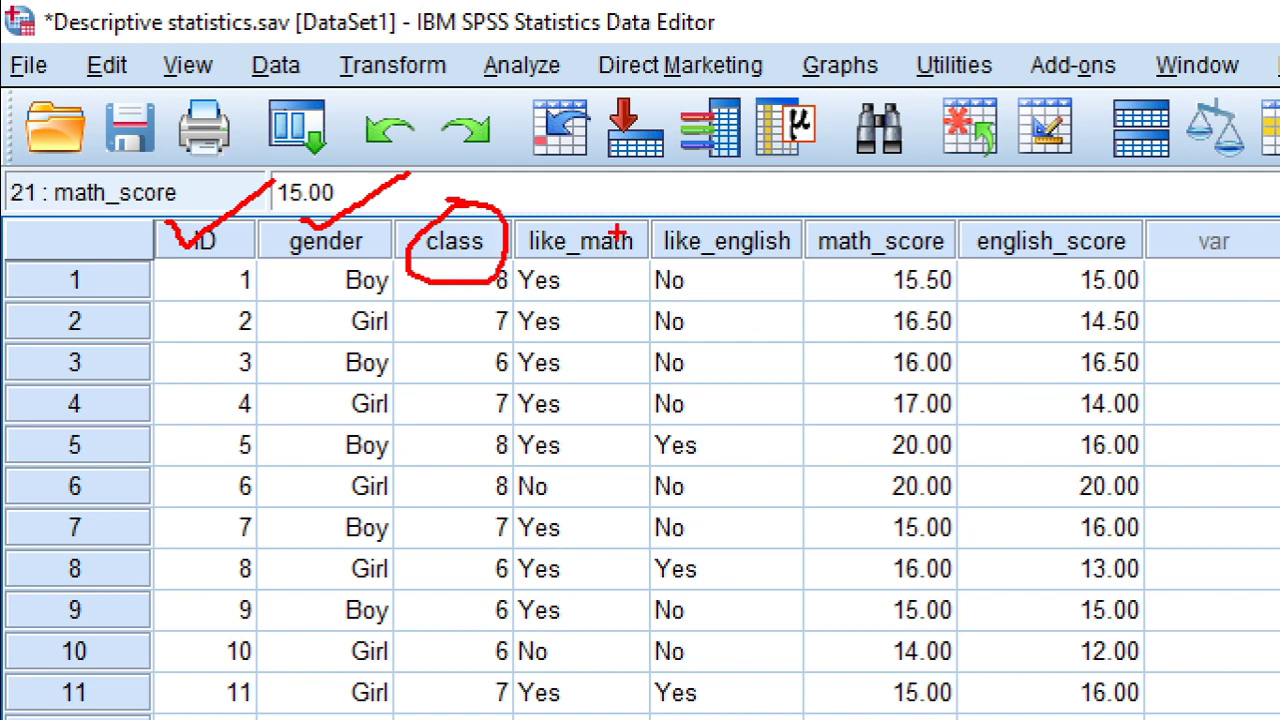
{"action": "mouse_move", "coordinate": [565, 207]}
{"action": "left_mouse_down"}
{"action": "mouse_move", "coordinate": [606, 210]}
{"action": "mouse_move", "coordinate": [655, 188]}
{"action": "left_mouse_up"}
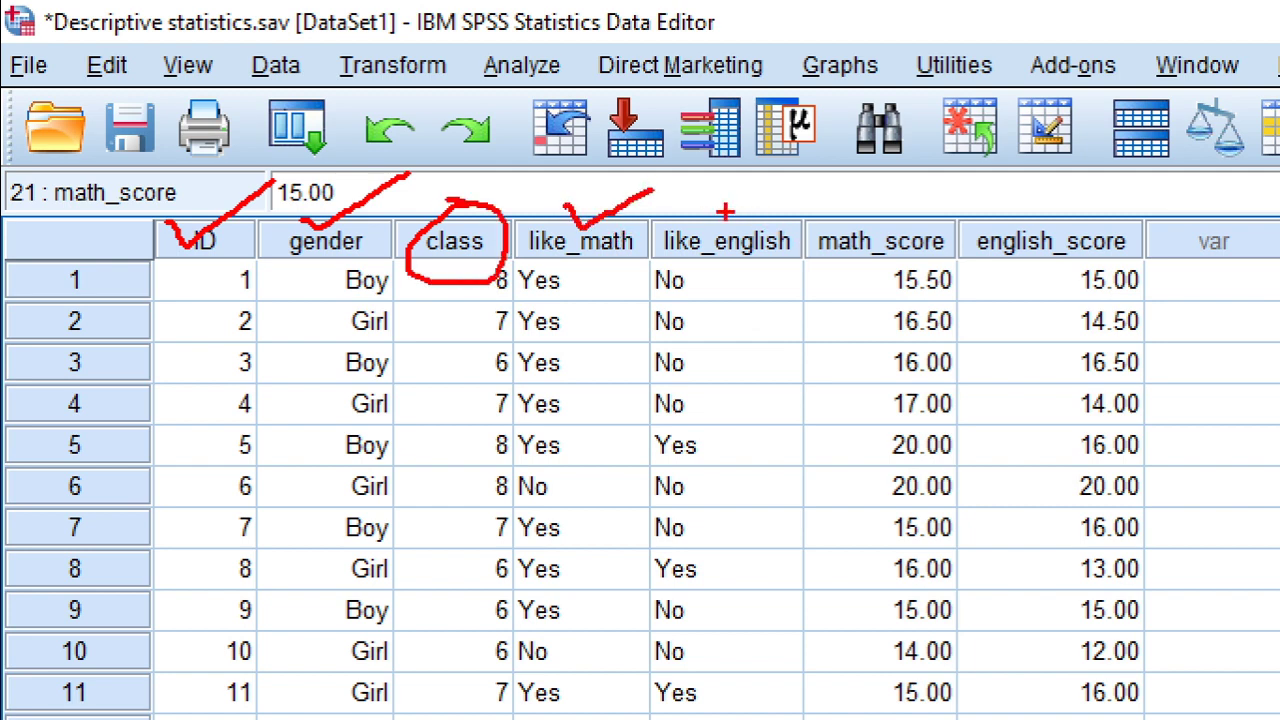
{"action": "left_click_drag", "start_coordinate": [726, 210], "coordinate": [835, 175]}
- Circle math_score and english_score and draw arrows down their values and up toward the commands
{"action": "mouse_move", "coordinate": [940, 205]}
{"action": "left_mouse_down"}
{"action": "mouse_move", "coordinate": [811, 238]}
{"action": "mouse_move", "coordinate": [905, 278]}
{"action": "mouse_move", "coordinate": [962, 240]}
{"action": "mouse_move", "coordinate": [968, 192]}
{"action": "left_mouse_up"}
{"action": "mouse_move", "coordinate": [1076, 198]}
{"action": "left_mouse_down"}
{"action": "mouse_move", "coordinate": [1010, 190]}
{"action": "mouse_move", "coordinate": [1006, 276]}
{"action": "mouse_move", "coordinate": [1040, 212]}
{"action": "mouse_move", "coordinate": [1012, 212]}
{"action": "left_mouse_up"}
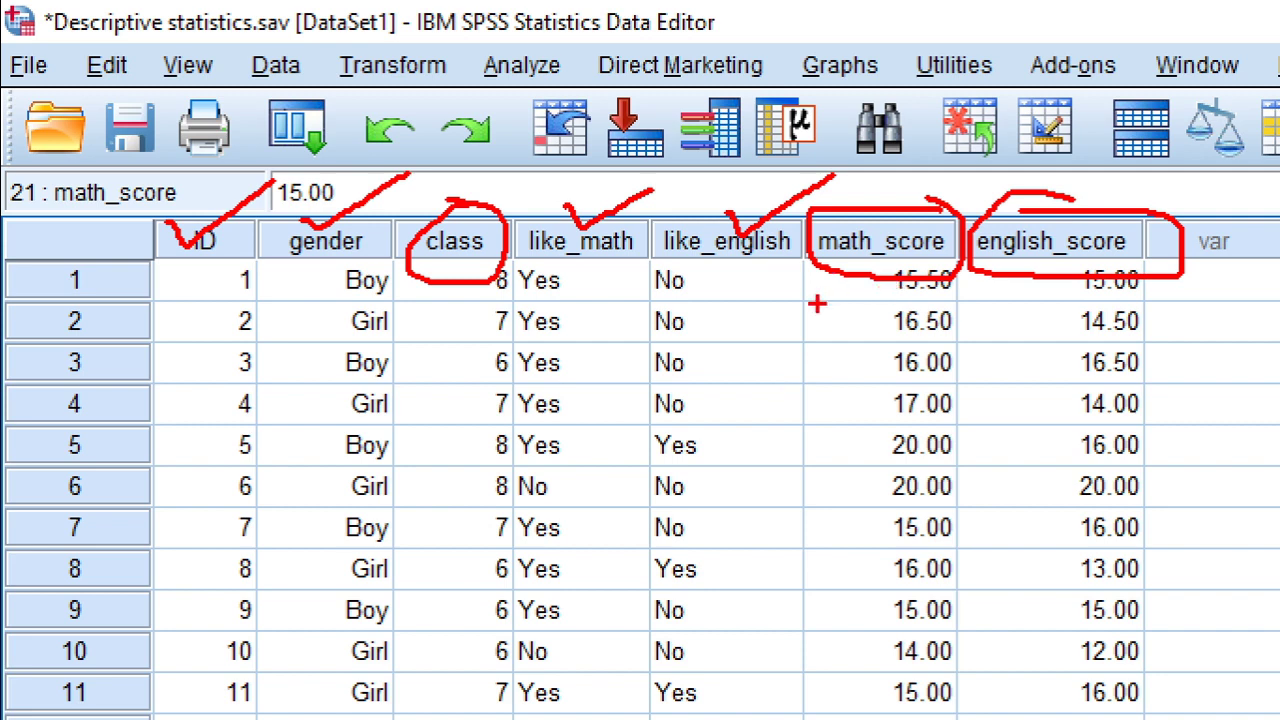
{"action": "left_click_drag", "start_coordinate": [826, 292], "coordinate": [824, 494]}
{"action": "mouse_move", "coordinate": [786, 395]}
{"action": "left_mouse_down"}
{"action": "mouse_move", "coordinate": [824, 494]}
{"action": "mouse_move", "coordinate": [886, 378]}
{"action": "left_mouse_up"}
{"action": "left_click_drag", "start_coordinate": [1020, 332], "coordinate": [1048, 525]}
{"action": "mouse_move", "coordinate": [988, 400]}
{"action": "left_mouse_down"}
{"action": "mouse_move", "coordinate": [1048, 522]}
{"action": "mouse_move", "coordinate": [1100, 408]}
{"action": "left_mouse_up"}
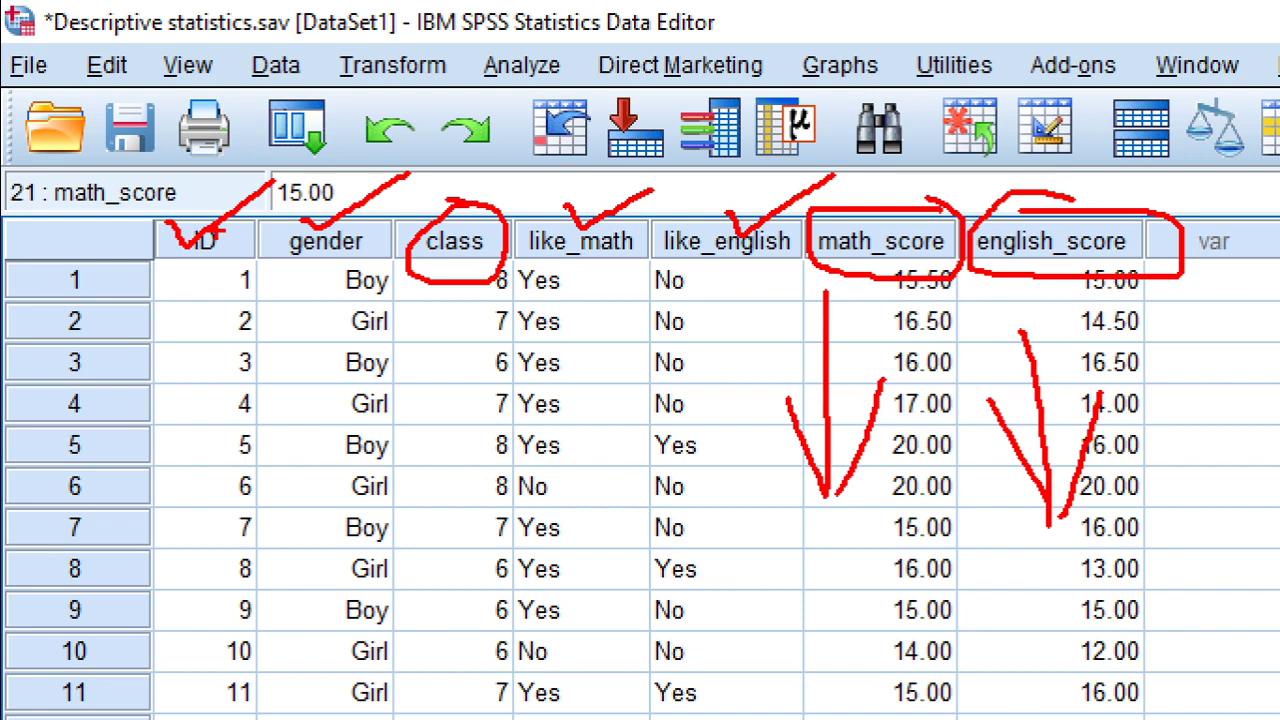
{"action": "mouse_move", "coordinate": [1089, 184]}
{"action": "left_mouse_down"}
{"action": "mouse_move", "coordinate": [1085, 70]}
{"action": "mouse_move", "coordinate": [1071, 88]}
{"action": "mouse_move", "coordinate": [1112, 88]}
{"action": "left_mouse_up"}
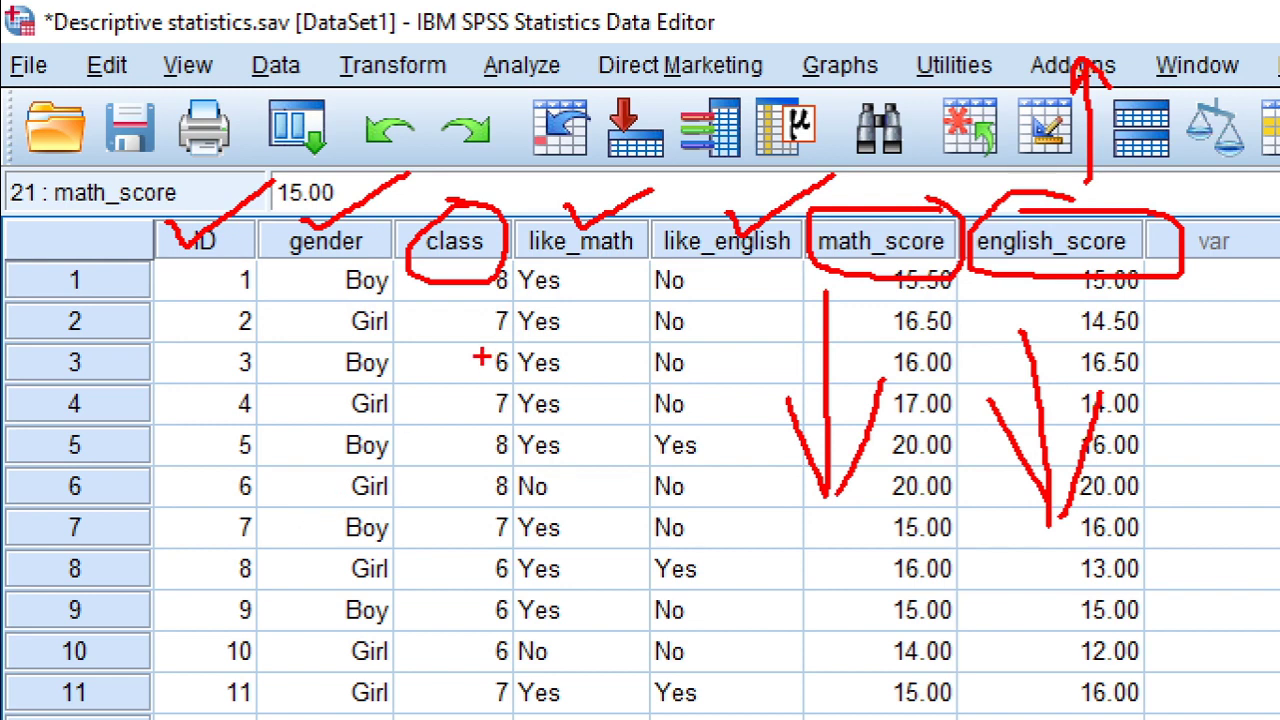
- Write 'mean', 'mode', 'median' on the grid, mark the Analyze menu, then clear all annotations
{"action": "left_click_drag", "start_coordinate": [492, 374], "coordinate": [492, 447]}
{"action": "type", "text": "mean"}
{"action": "key", "text": "Return"}
{"action": "type", "text": "model"}
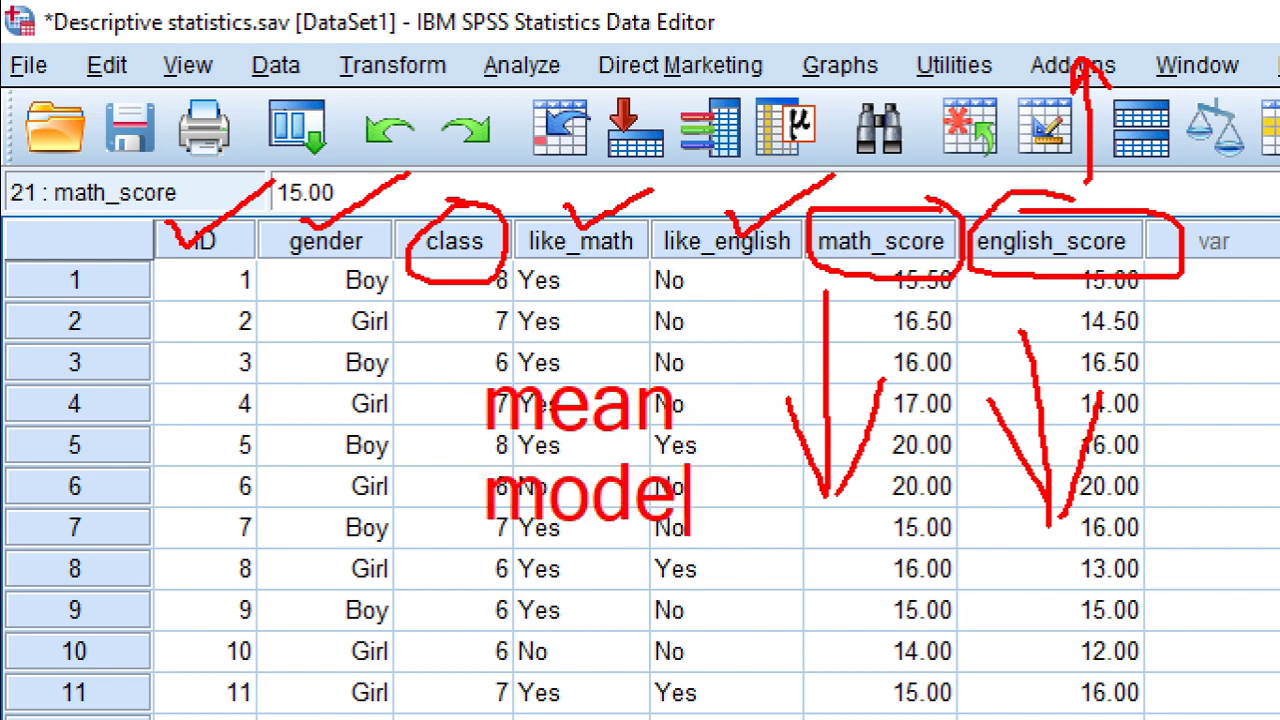
{"action": "key", "text": "Return"}
{"action": "type", "text": "median"}
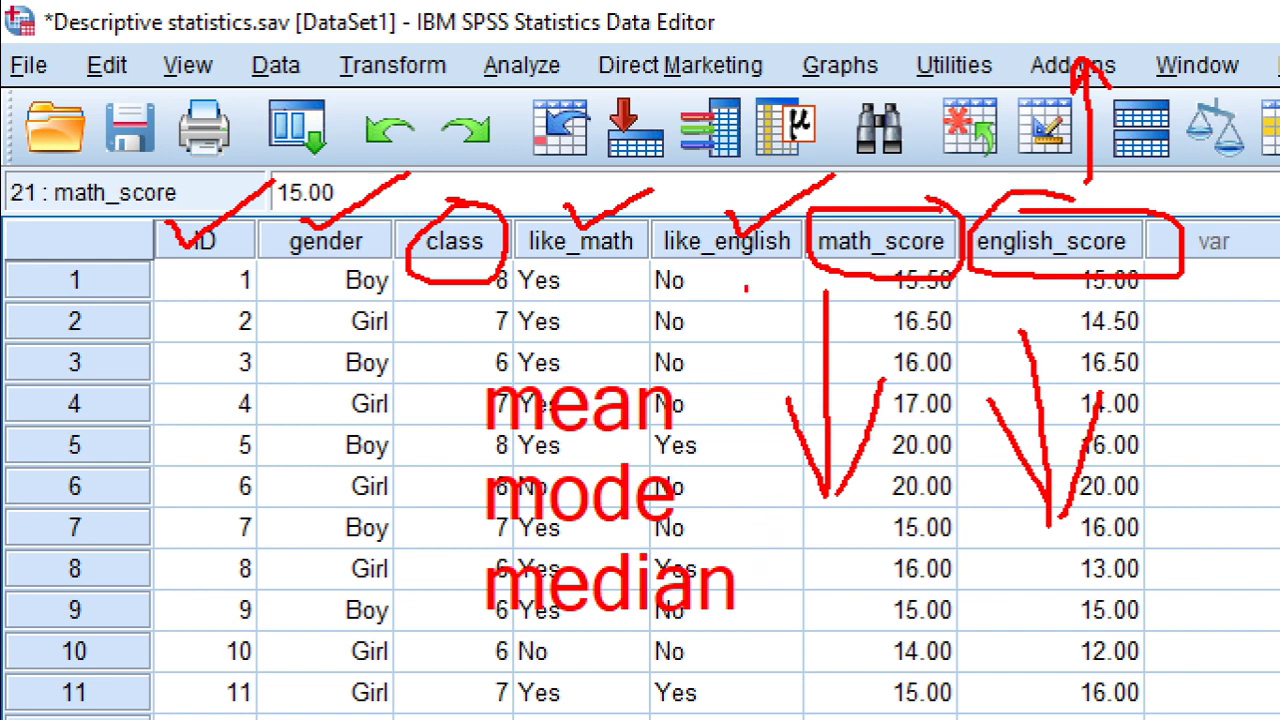
{"action": "left_click_drag", "start_coordinate": [457, 70], "coordinate": [577, 41]}
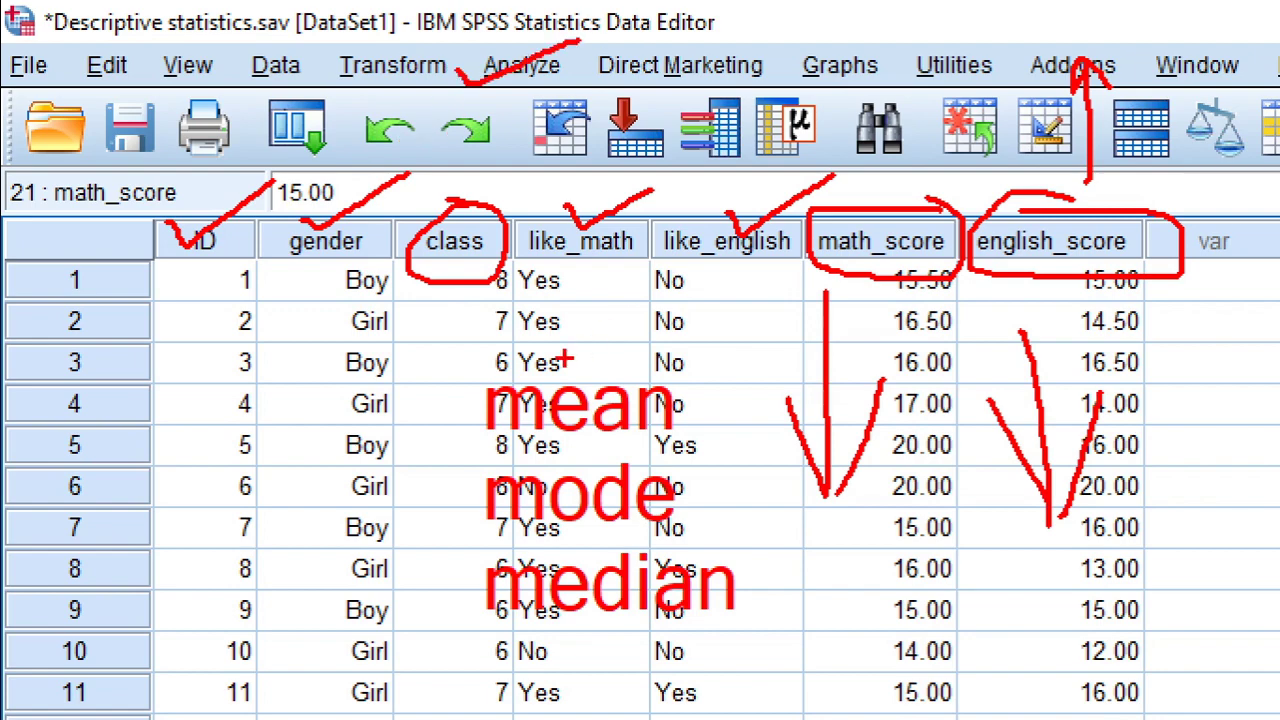
{"action": "key", "text": "Escape"}
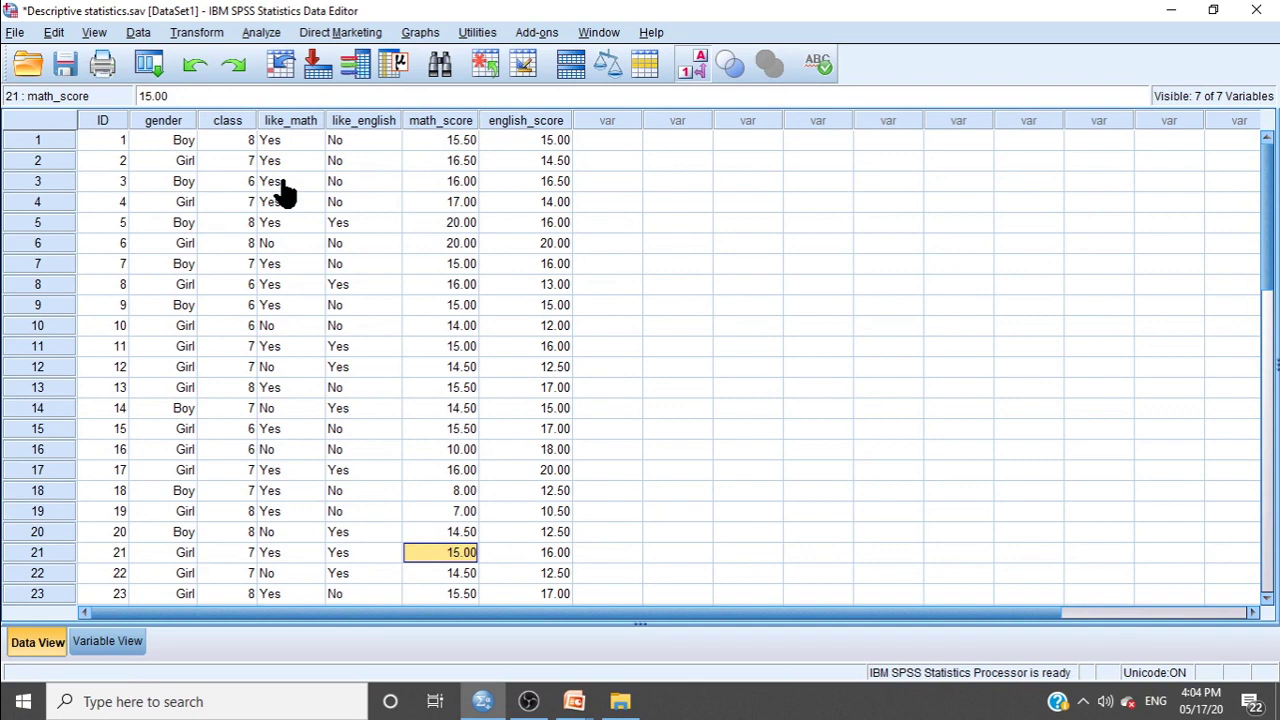
- Open the Analyze menu and highlight where analysis types are chosen with the screen pen
{"action": "left_click", "coordinate": [268, 34]}
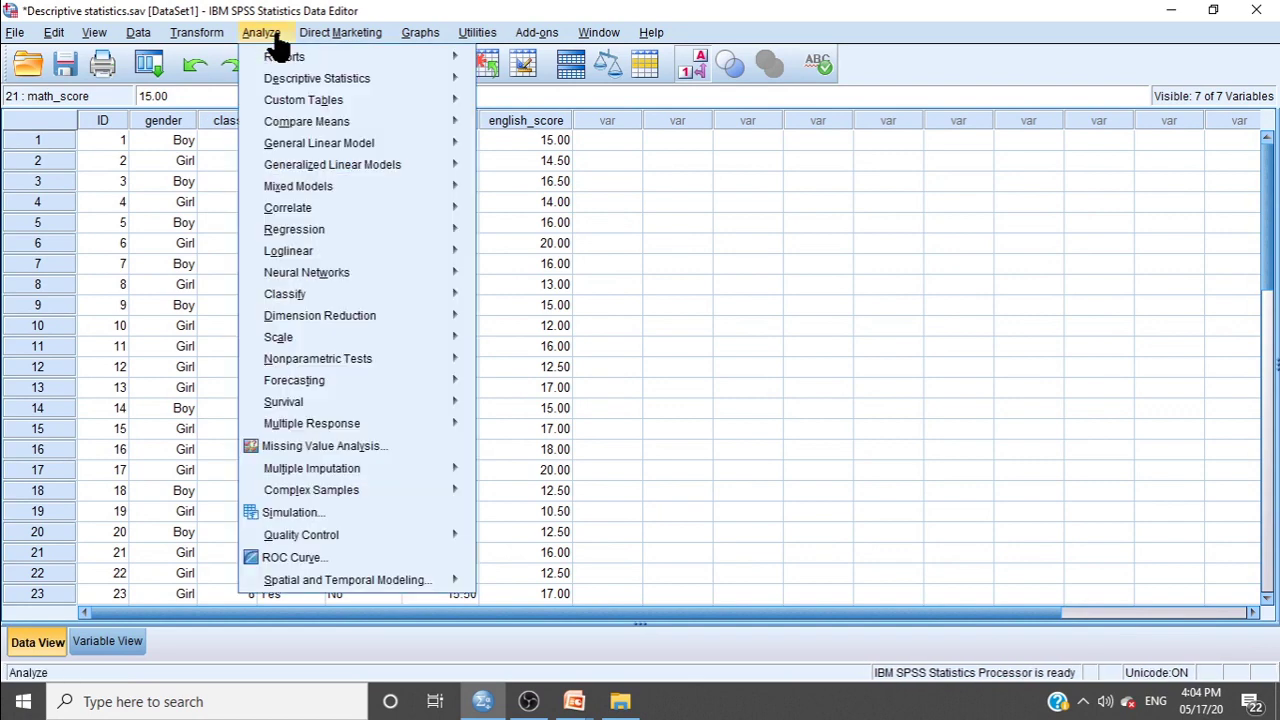
{"action": "mouse_move", "coordinate": [277, 80]}
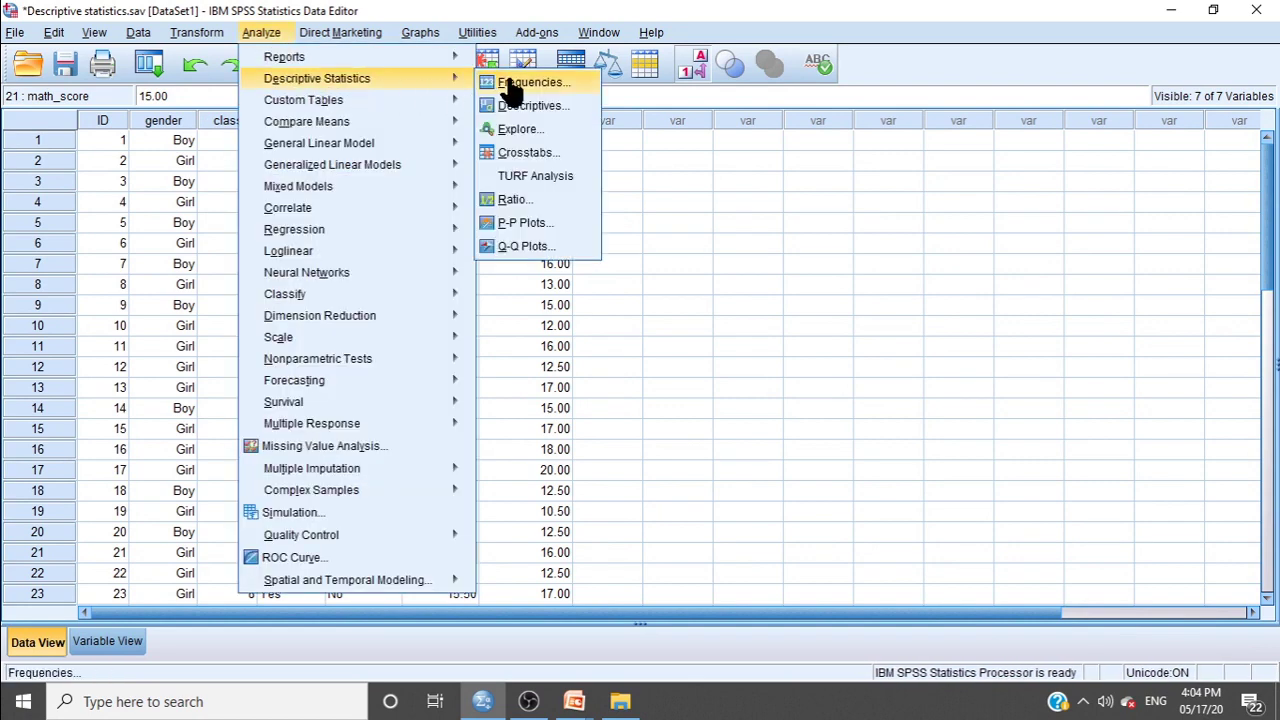
{"action": "key", "text": "ctrl+1"}
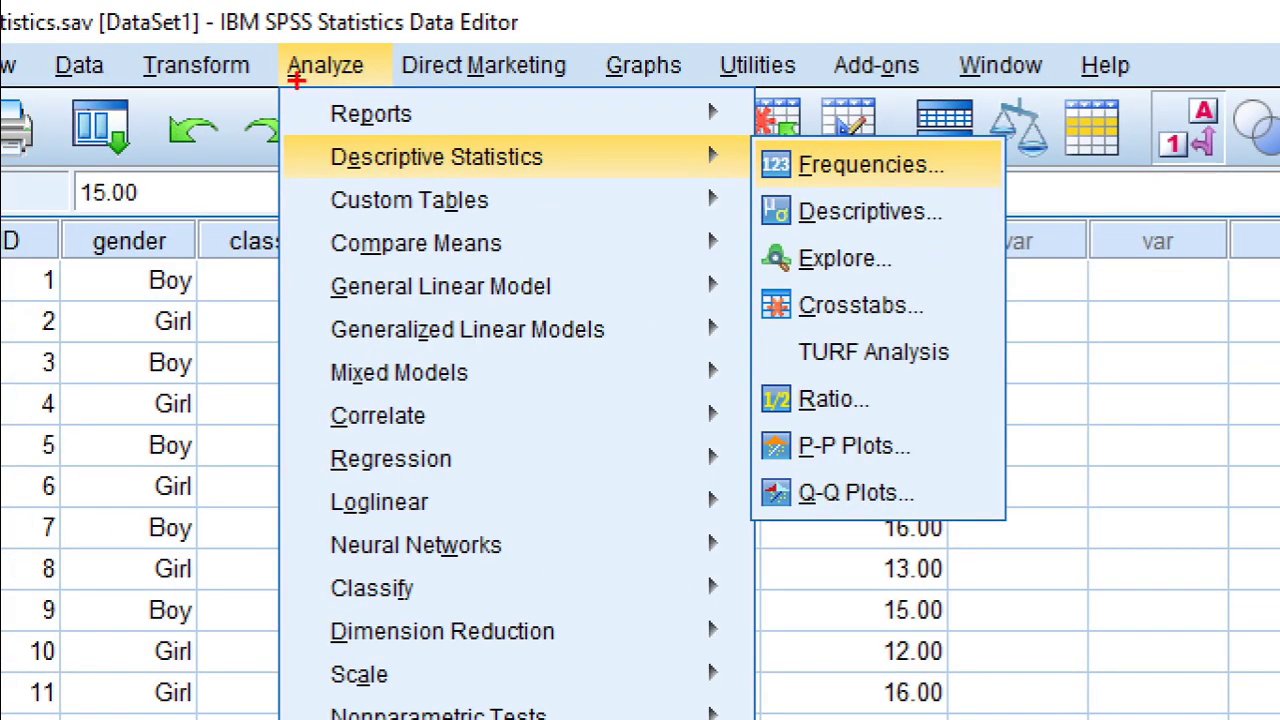
{"action": "left_click_drag", "start_coordinate": [298, 80], "coordinate": [493, 26]}
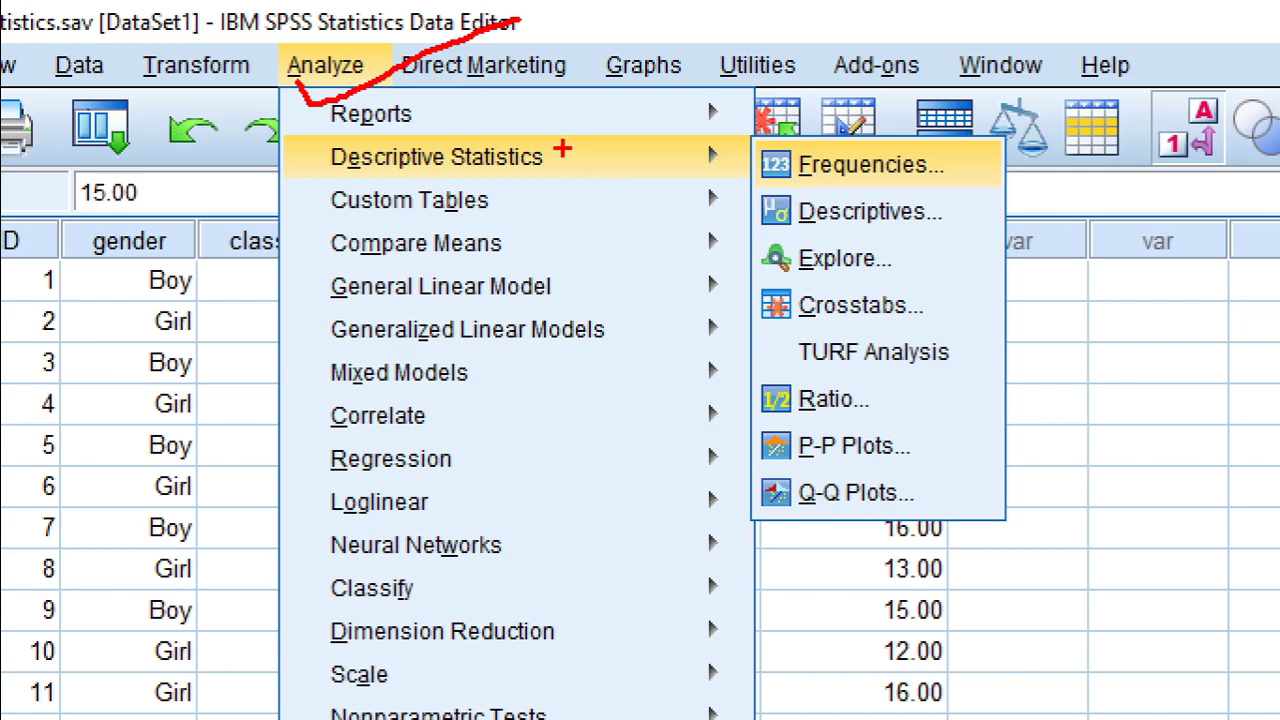
- Mark Descriptive Statistics and Frequencies with a traced arrow path, then reopen the Analyze menu
{"action": "mouse_move", "coordinate": [562, 149]}
{"action": "left_mouse_down"}
{"action": "mouse_move", "coordinate": [569, 188]}
{"action": "mouse_move", "coordinate": [663, 131]}
{"action": "left_mouse_up"}
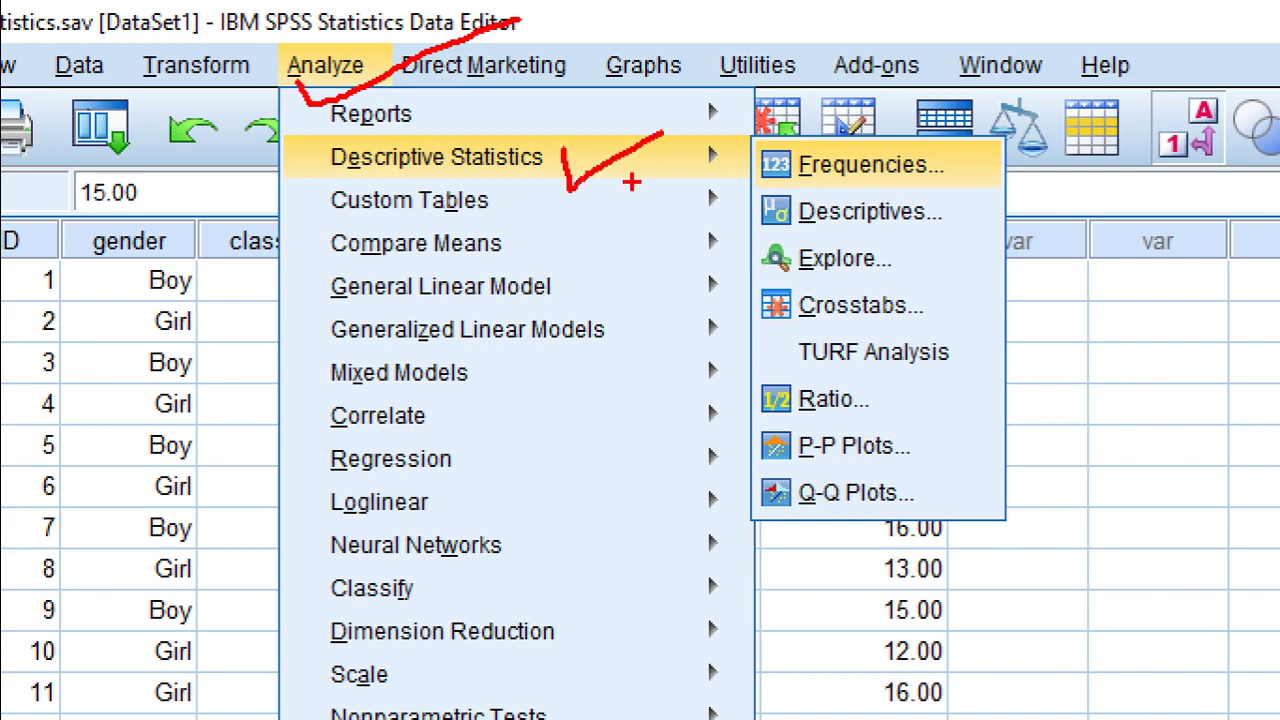
{"action": "mouse_move", "coordinate": [947, 156]}
{"action": "left_mouse_down"}
{"action": "mouse_move", "coordinate": [958, 187]}
{"action": "mouse_move", "coordinate": [1008, 150]}
{"action": "left_mouse_up"}
{"action": "mouse_move", "coordinate": [288, 80]}
{"action": "left_mouse_down"}
{"action": "mouse_move", "coordinate": [306, 193]}
{"action": "mouse_move", "coordinate": [832, 191]}
{"action": "left_mouse_up"}
{"action": "left_click_drag", "start_coordinate": [806, 182], "coordinate": [808, 200]}
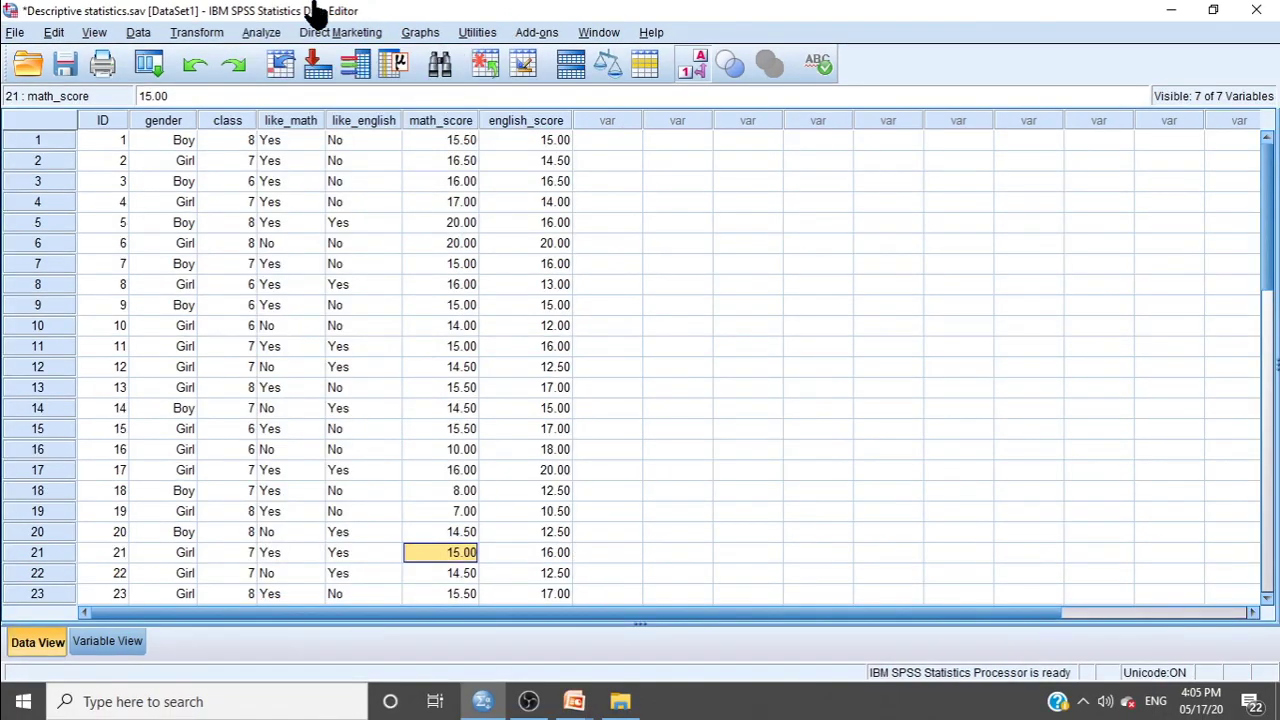
{"action": "left_click", "coordinate": [260, 34]}
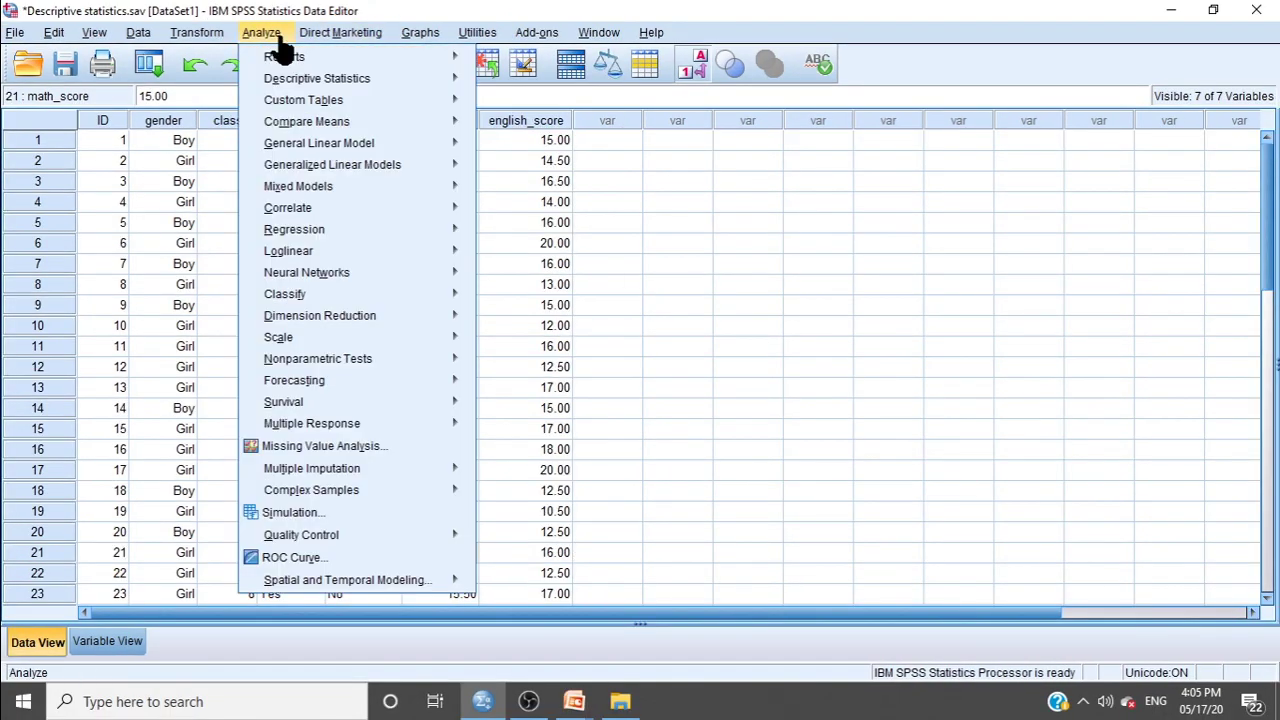
{"action": "mouse_move", "coordinate": [286, 80]}
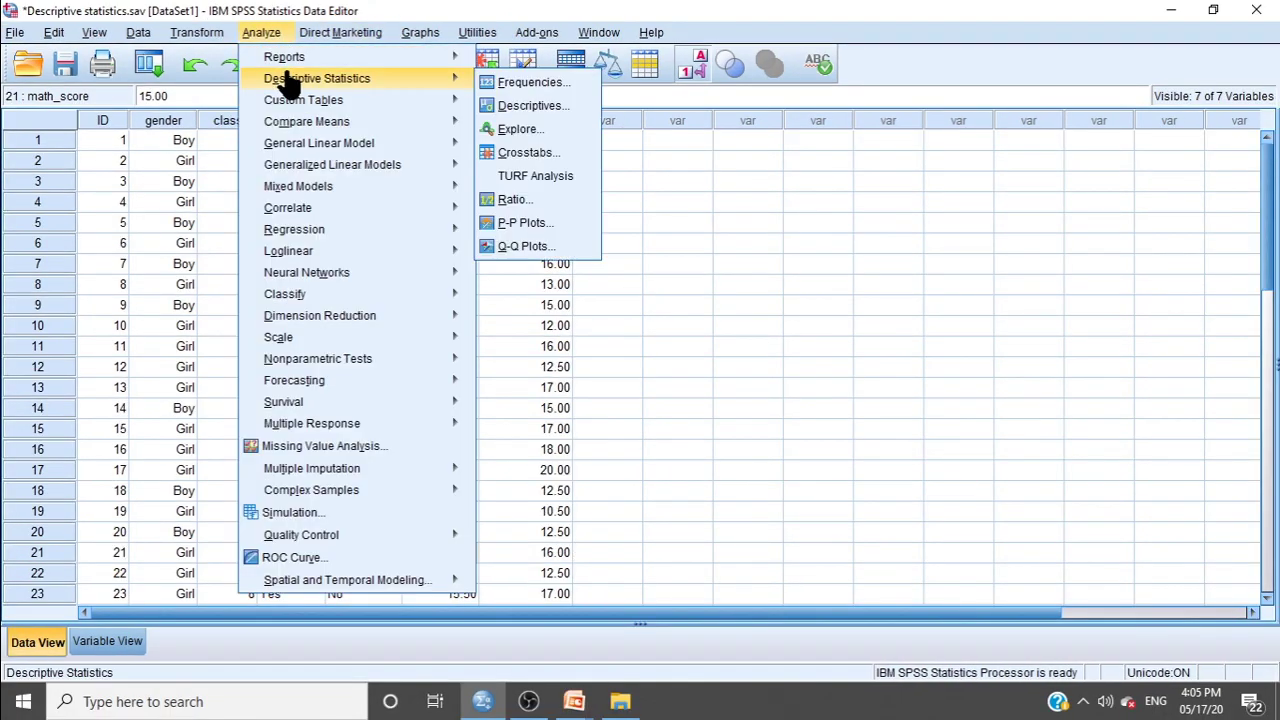
{"action": "left_click", "coordinate": [495, 88]}
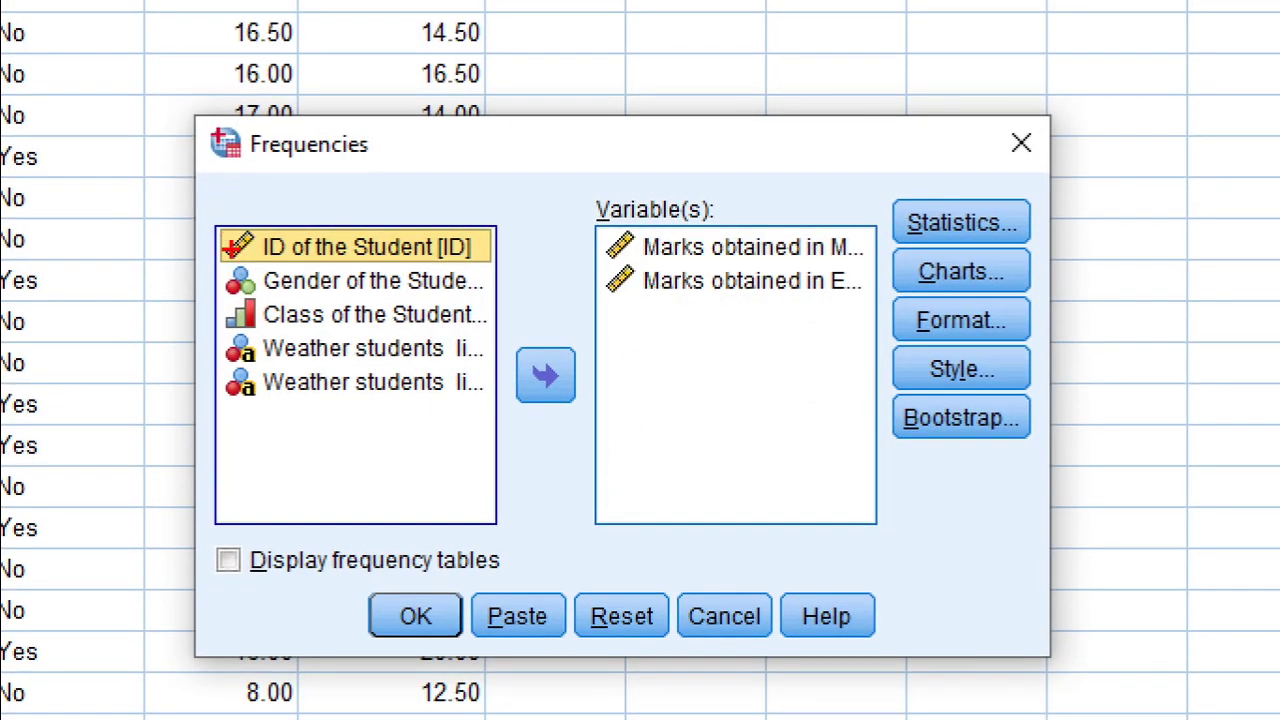
{"action": "left_click_drag", "start_coordinate": [190, 233], "coordinate": [325, 172]}
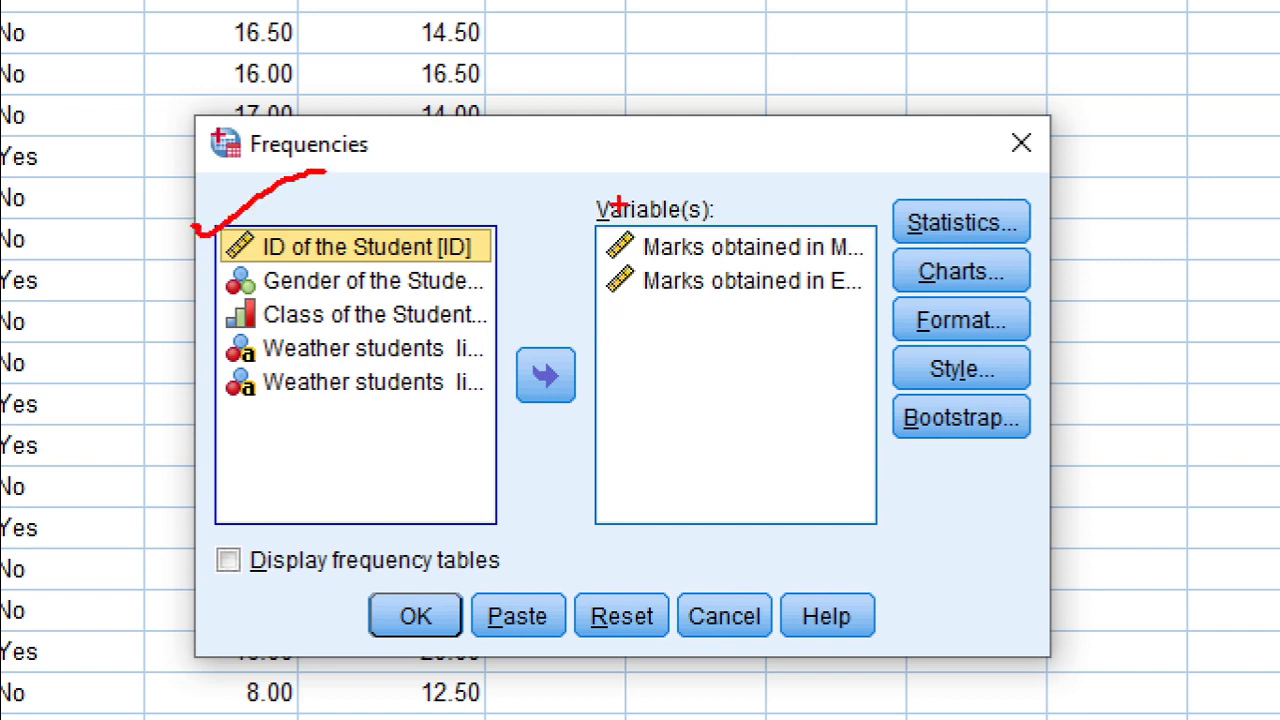
{"action": "left_click_drag", "start_coordinate": [576, 202], "coordinate": [720, 153]}
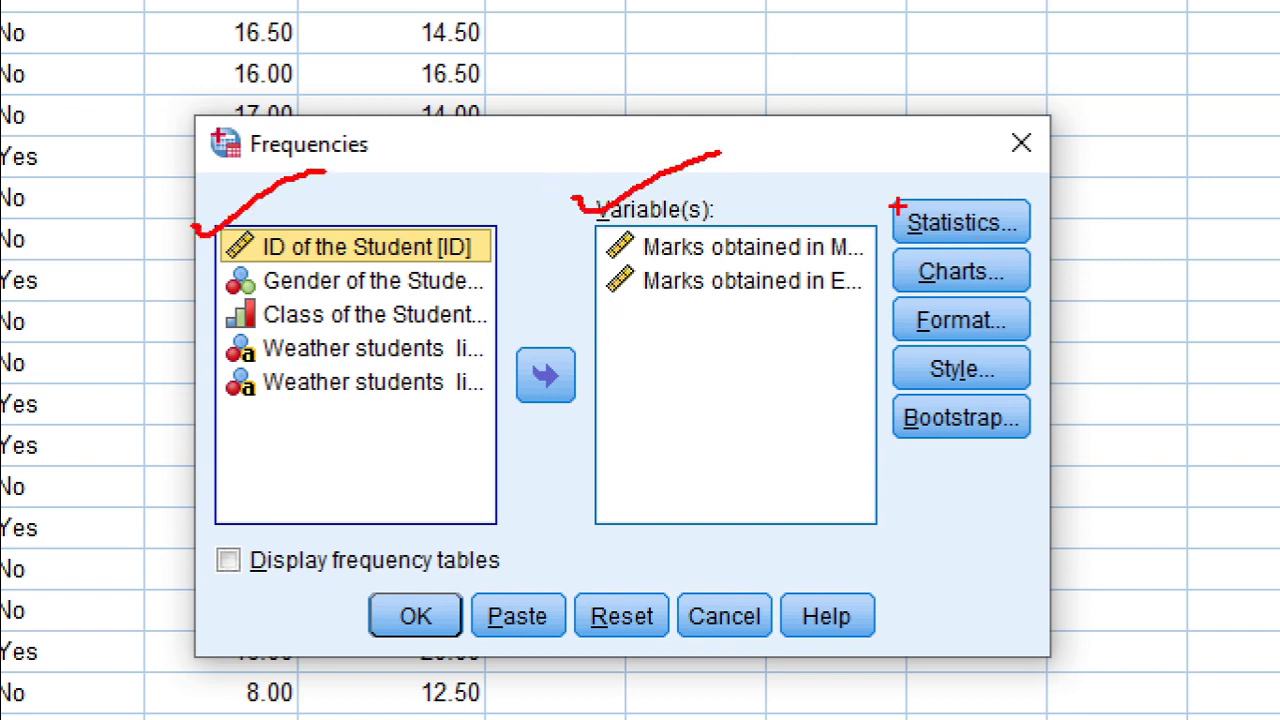
{"action": "left_click_drag", "start_coordinate": [896, 203], "coordinate": [1021, 140]}
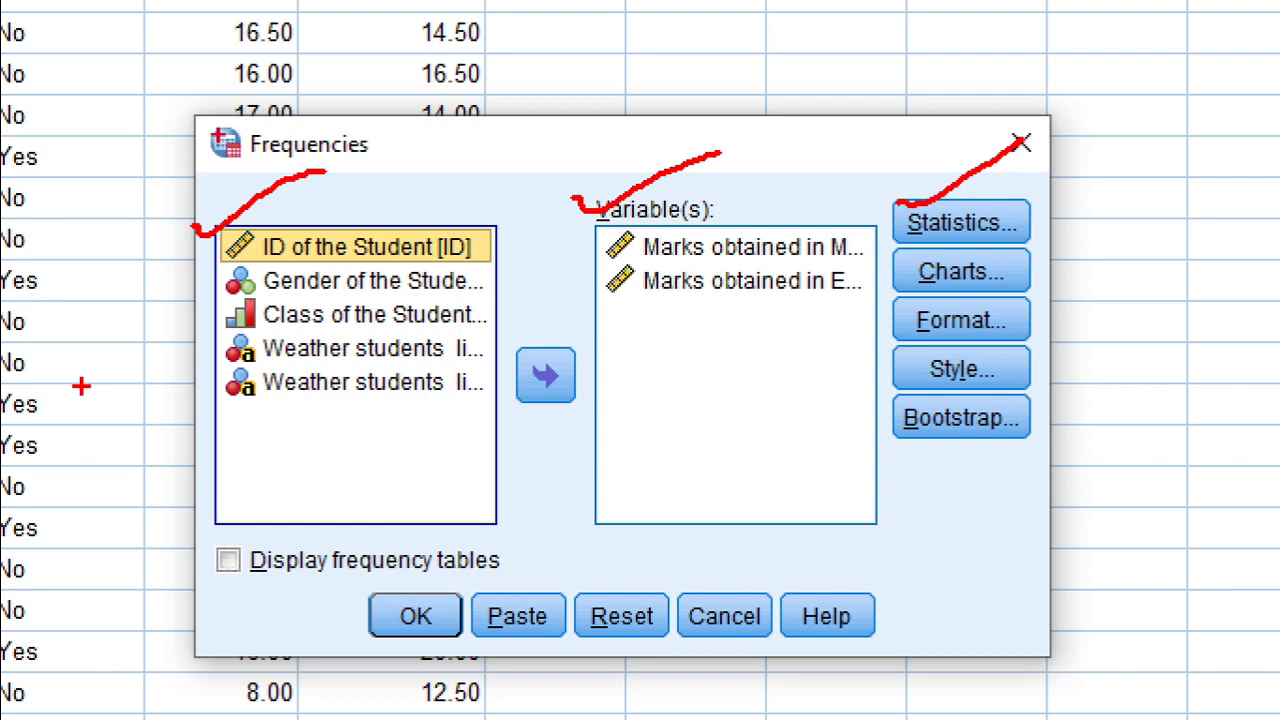
{"action": "left_click_drag", "start_coordinate": [222, 402], "coordinate": [312, 382]}
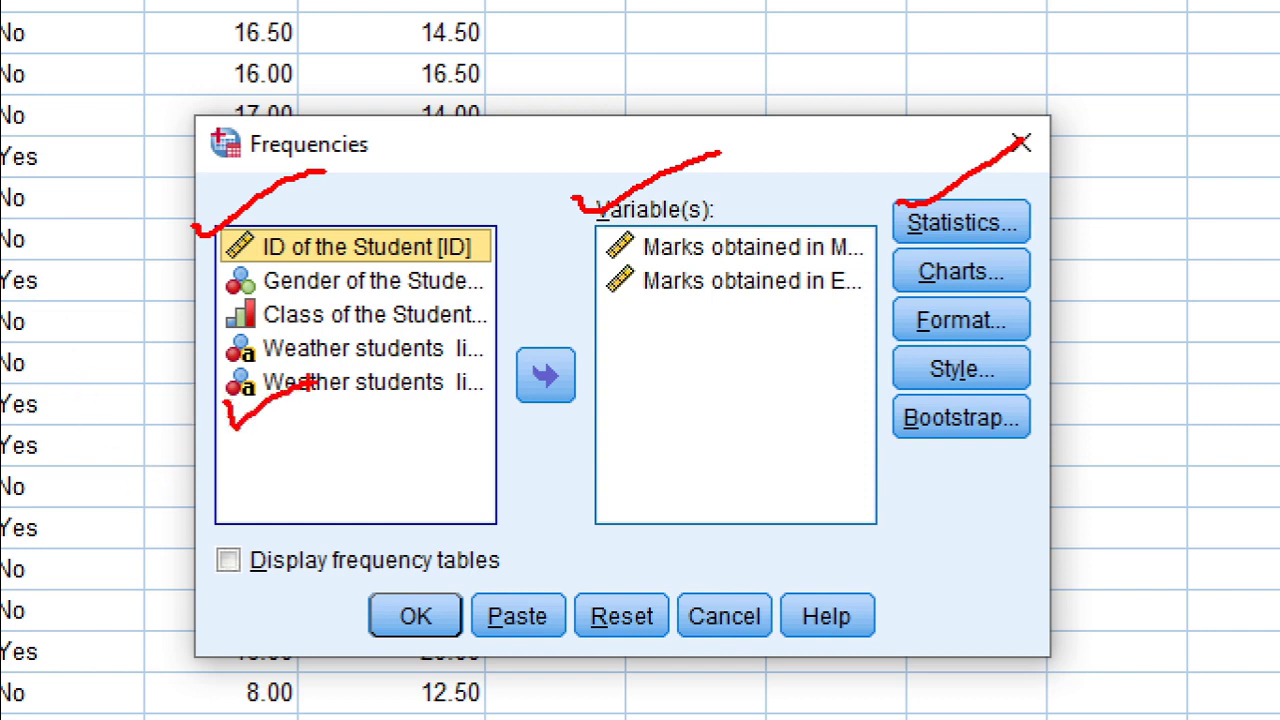
{"action": "mouse_move", "coordinate": [690, 238]}
{"action": "left_mouse_down"}
{"action": "mouse_move", "coordinate": [696, 258]}
{"action": "mouse_move", "coordinate": [824, 205]}
{"action": "left_mouse_up"}
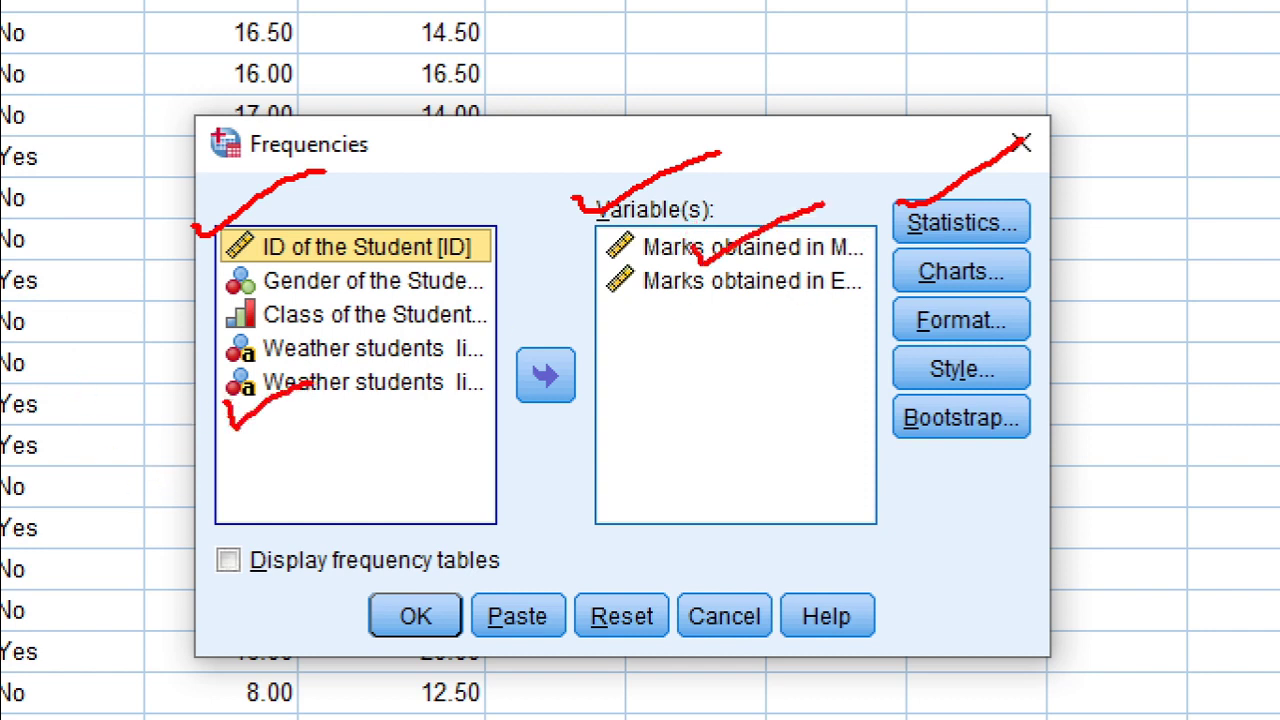
{"action": "mouse_move", "coordinate": [237, 452]}
{"action": "left_mouse_down"}
{"action": "mouse_move", "coordinate": [245, 474]}
{"action": "mouse_move", "coordinate": [352, 427]}
{"action": "left_mouse_up"}
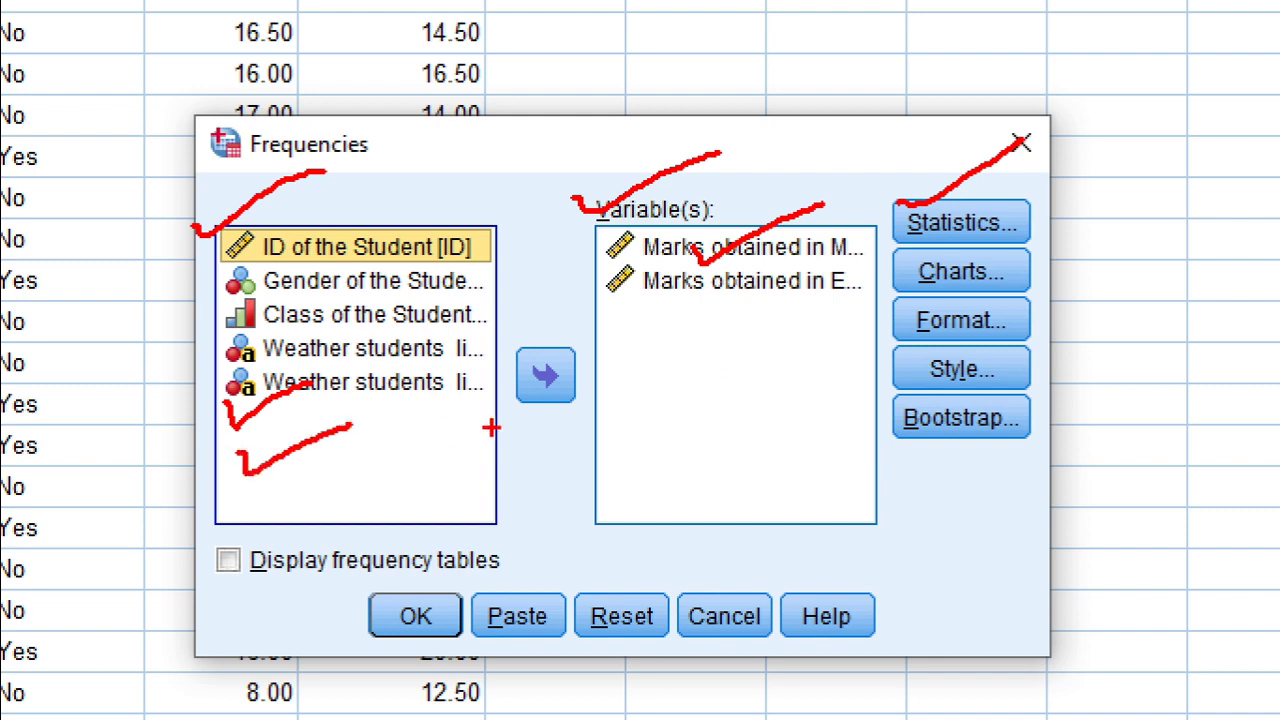
{"action": "mouse_move", "coordinate": [522, 372]}
{"action": "left_mouse_down"}
{"action": "mouse_move", "coordinate": [532, 401]}
{"action": "mouse_move", "coordinate": [614, 342]}
{"action": "mouse_move", "coordinate": [654, 355]}
{"action": "mouse_move", "coordinate": [790, 302]}
{"action": "left_mouse_up"}
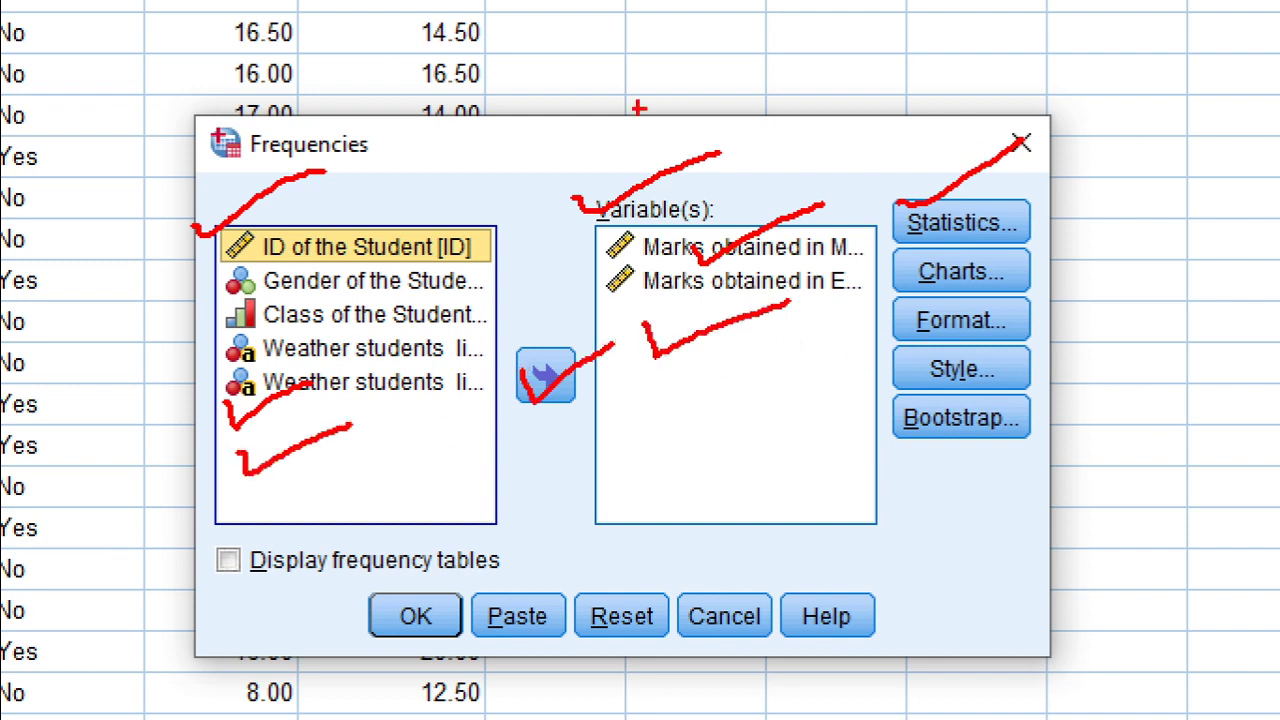
{"action": "mouse_move", "coordinate": [703, 190]}
{"action": "left_mouse_down"}
{"action": "mouse_move", "coordinate": [718, 212]}
{"action": "mouse_move", "coordinate": [908, 124]}
{"action": "left_mouse_up"}
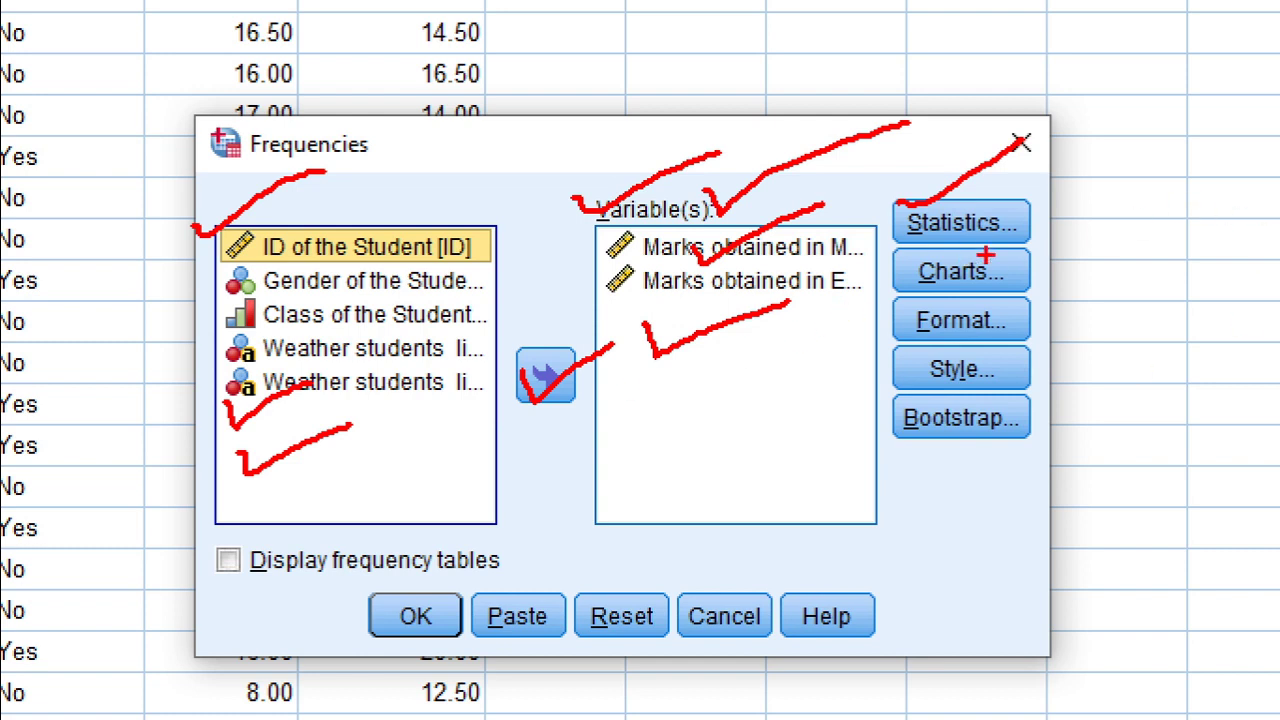
{"action": "mouse_move", "coordinate": [1000, 207]}
{"action": "left_mouse_down"}
{"action": "mouse_move", "coordinate": [899, 184]}
{"action": "mouse_move", "coordinate": [881, 222]}
{"action": "mouse_move", "coordinate": [939, 247]}
{"action": "mouse_move", "coordinate": [1041, 235]}
{"action": "mouse_move", "coordinate": [1015, 184]}
{"action": "mouse_move", "coordinate": [972, 186]}
{"action": "left_mouse_up"}
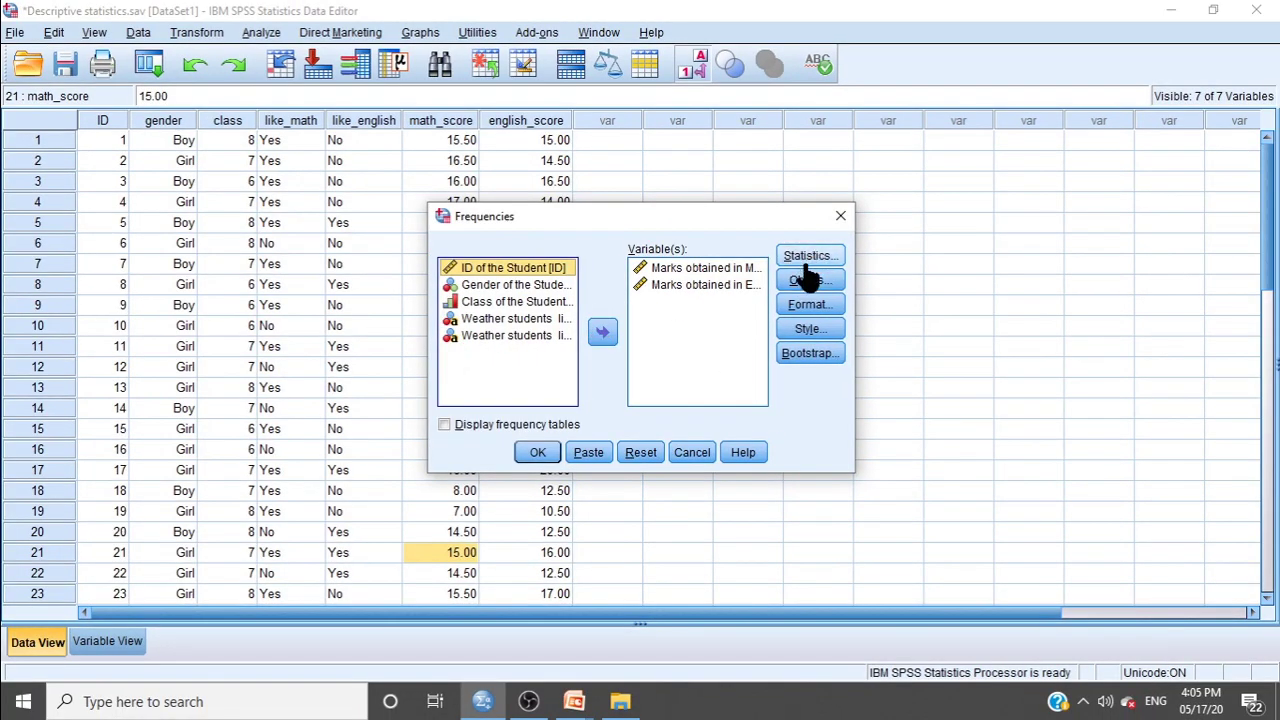
{"action": "left_click", "coordinate": [809, 258]}
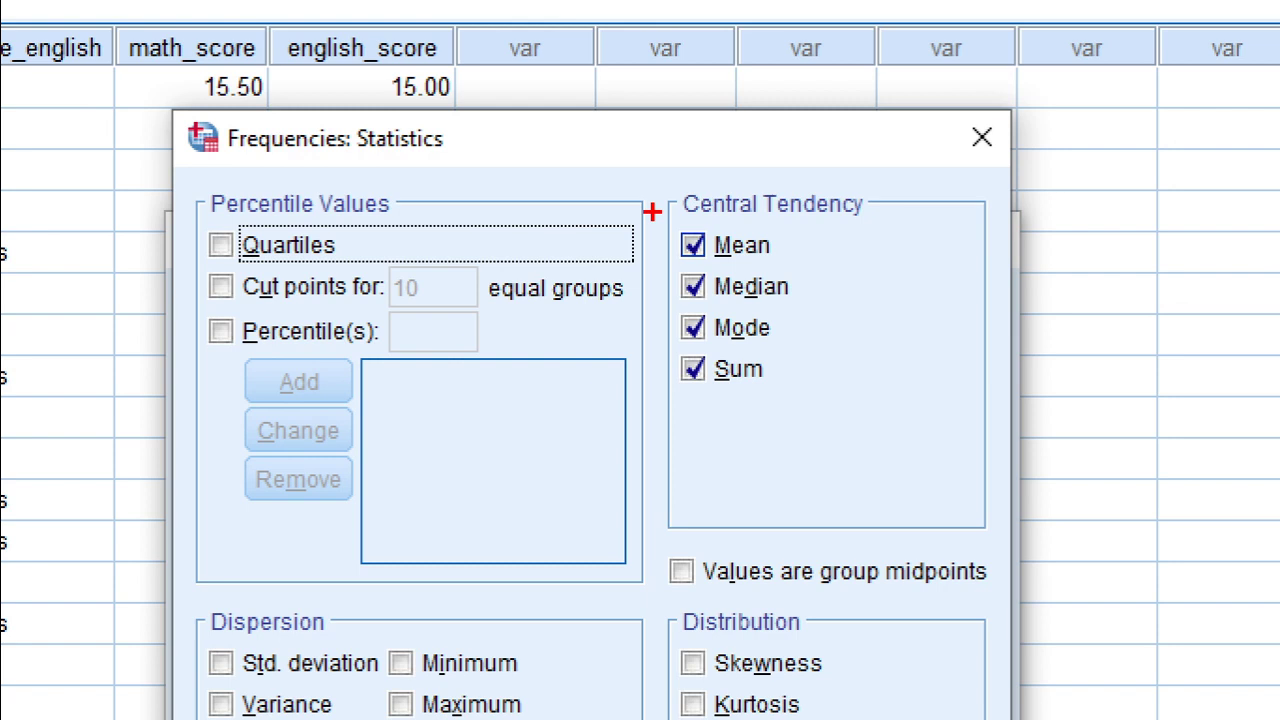
{"action": "mouse_move", "coordinate": [752, 167]}
{"action": "left_mouse_down"}
{"action": "mouse_move", "coordinate": [635, 161]}
{"action": "mouse_move", "coordinate": [628, 215]}
{"action": "mouse_move", "coordinate": [958, 235]}
{"action": "mouse_move", "coordinate": [796, 143]}
{"action": "mouse_move", "coordinate": [738, 163]}
{"action": "left_mouse_up"}
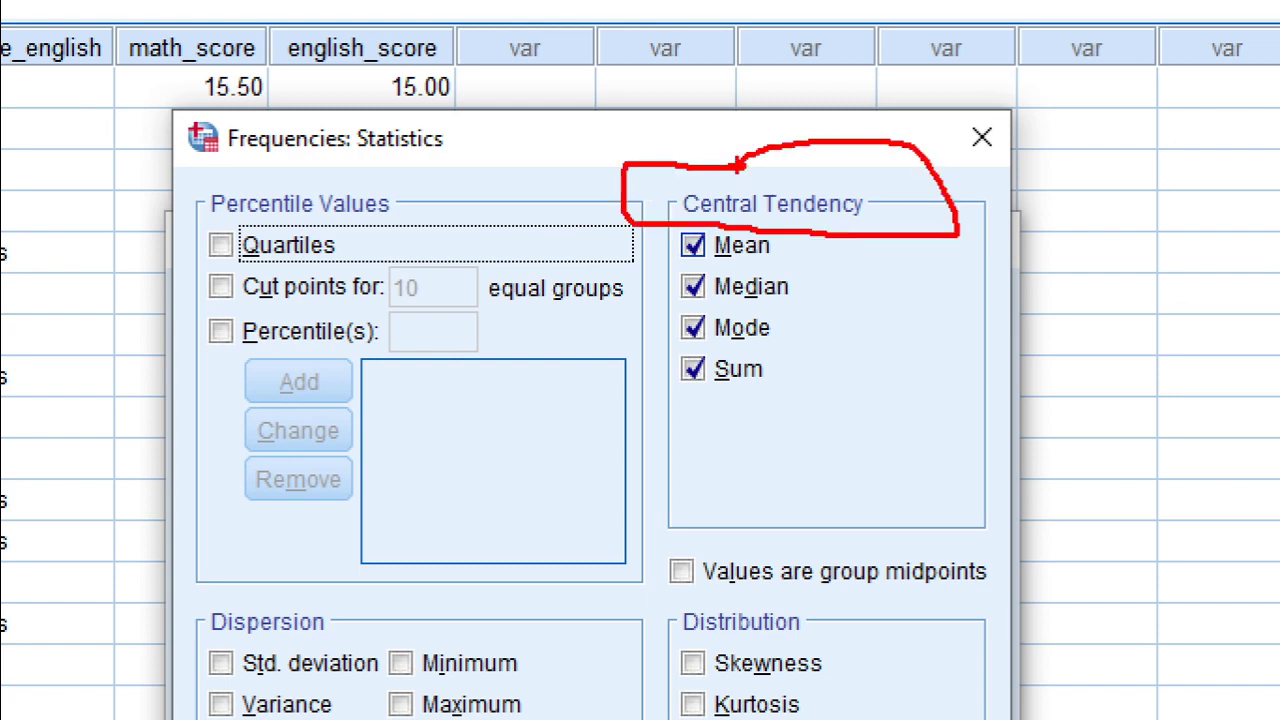
{"action": "mouse_move", "coordinate": [787, 240]}
{"action": "left_mouse_down"}
{"action": "mouse_move", "coordinate": [800, 254]}
{"action": "mouse_move", "coordinate": [975, 208]}
{"action": "left_mouse_up"}
{"action": "mouse_move", "coordinate": [818, 278]}
{"action": "left_mouse_down"}
{"action": "mouse_move", "coordinate": [843, 294]}
{"action": "mouse_move", "coordinate": [945, 265]}
{"action": "left_mouse_up"}
{"action": "left_click_drag", "start_coordinate": [782, 330], "coordinate": [945, 323]}
{"action": "left_click_drag", "start_coordinate": [780, 373], "coordinate": [894, 370]}
{"action": "mouse_move", "coordinate": [260, 170]}
{"action": "left_mouse_down"}
{"action": "mouse_move", "coordinate": [200, 276]}
{"action": "mouse_move", "coordinate": [447, 297]}
{"action": "mouse_move", "coordinate": [420, 181]}
{"action": "mouse_move", "coordinate": [234, 180]}
{"action": "left_mouse_up"}
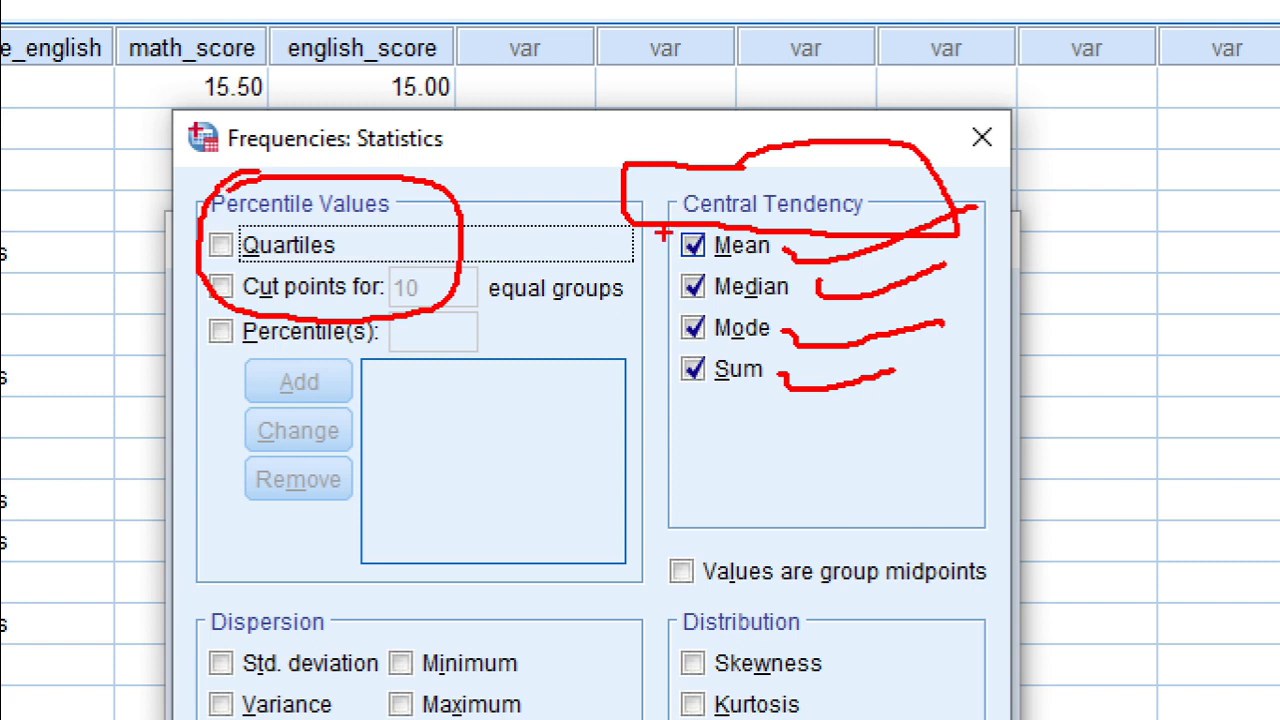
{"action": "mouse_move", "coordinate": [805, 172]}
{"action": "left_mouse_down"}
{"action": "mouse_move", "coordinate": [843, 183]}
{"action": "mouse_move", "coordinate": [926, 160]}
{"action": "left_mouse_up"}
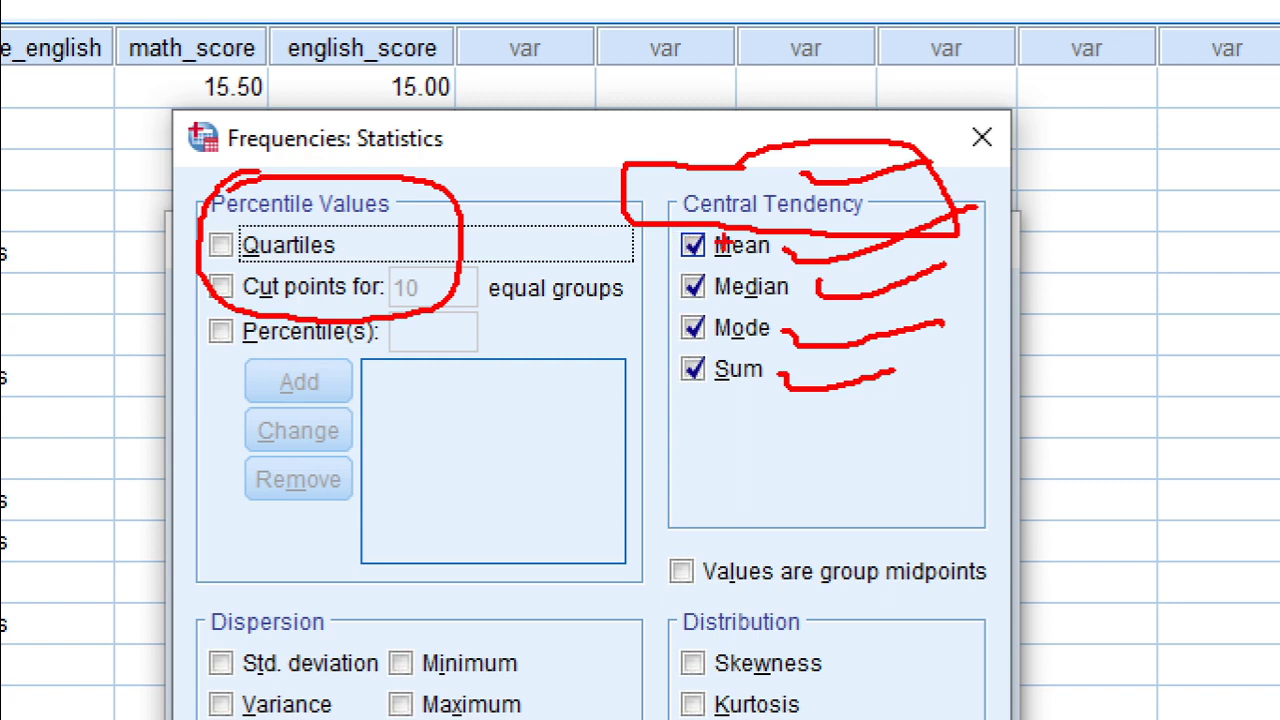
{"action": "left_click_drag", "start_coordinate": [658, 250], "coordinate": [788, 212]}
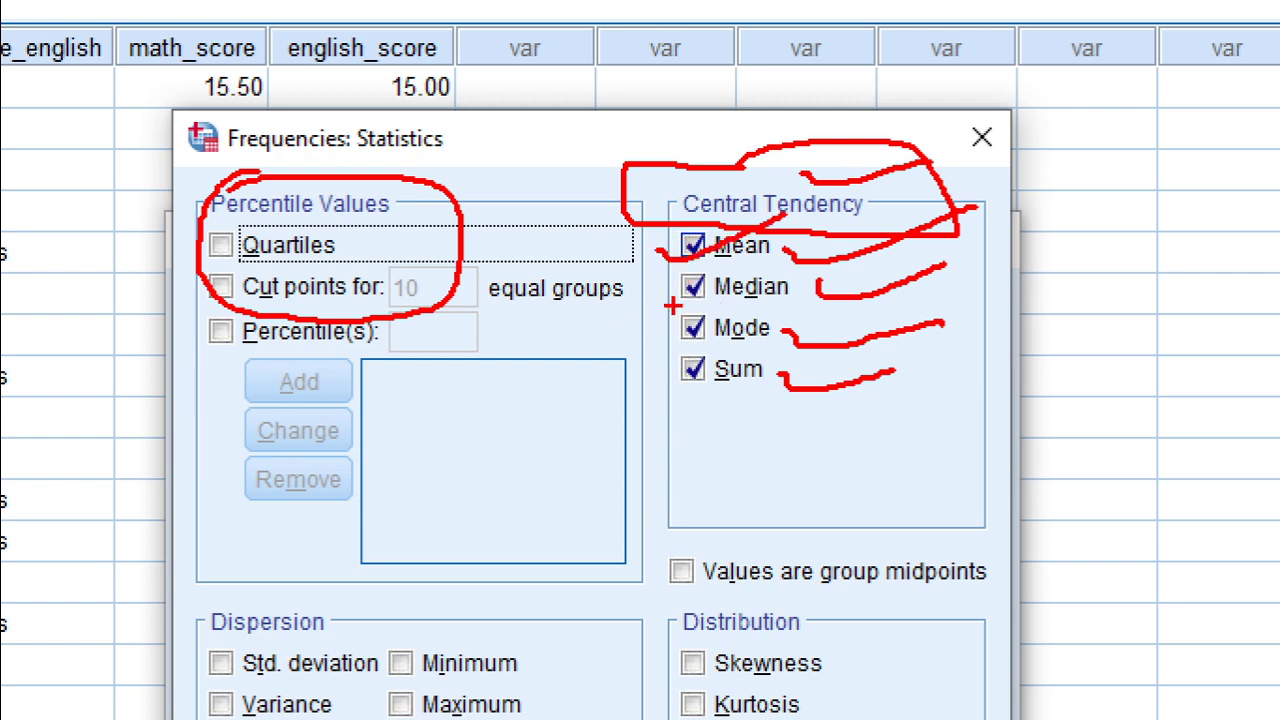
{"action": "left_click_drag", "start_coordinate": [674, 302], "coordinate": [778, 268]}
{"action": "left_click_drag", "start_coordinate": [678, 338], "coordinate": [786, 311]}
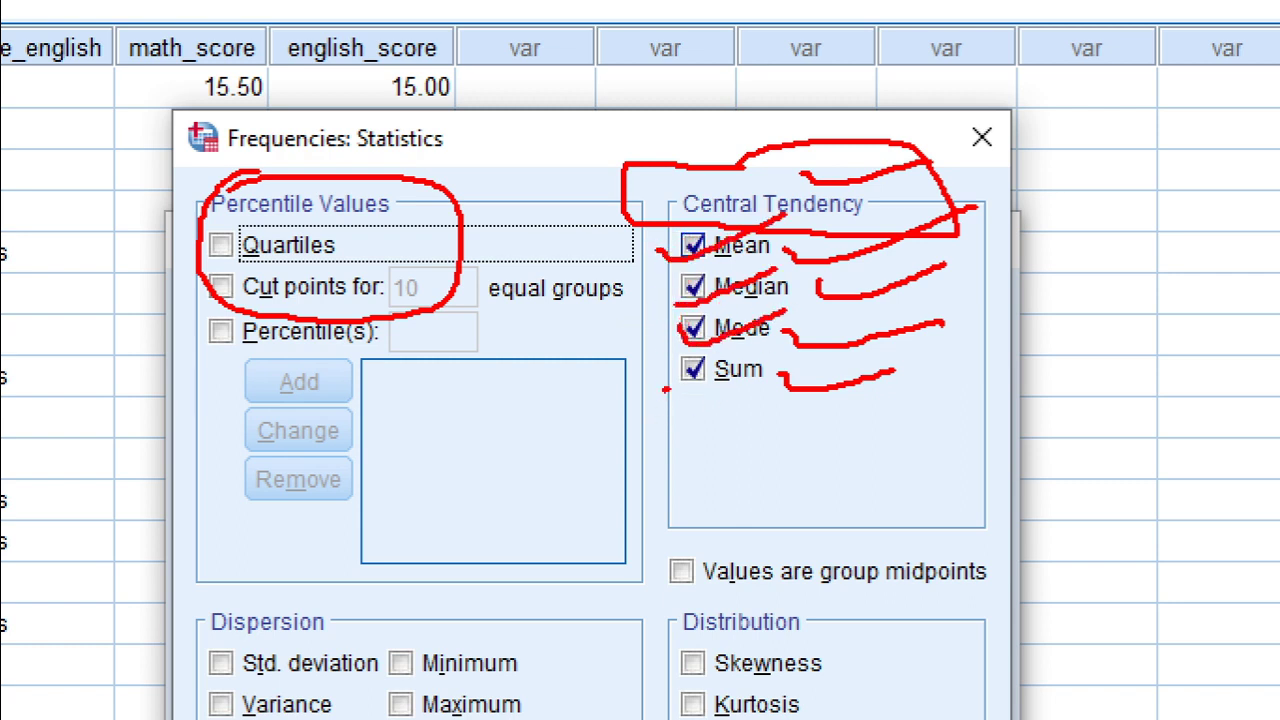
{"action": "left_click_drag", "start_coordinate": [664, 391], "coordinate": [772, 351]}
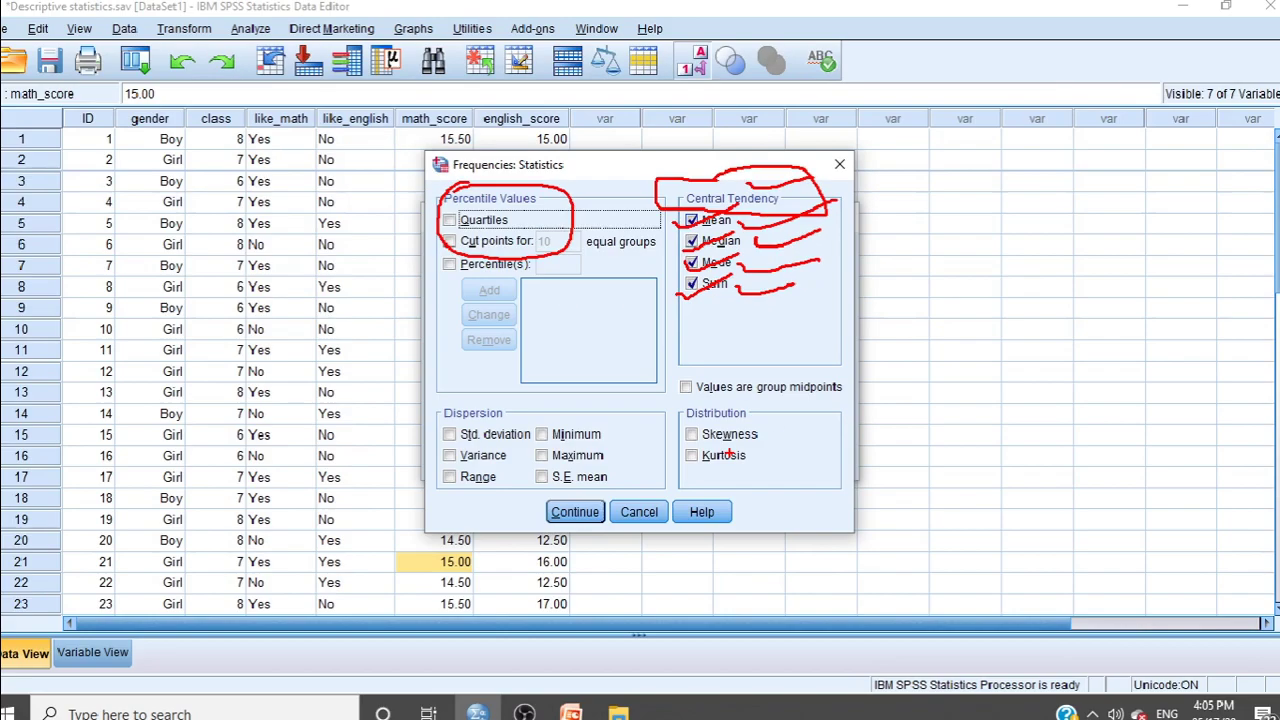
{"action": "key", "text": "Escape"}
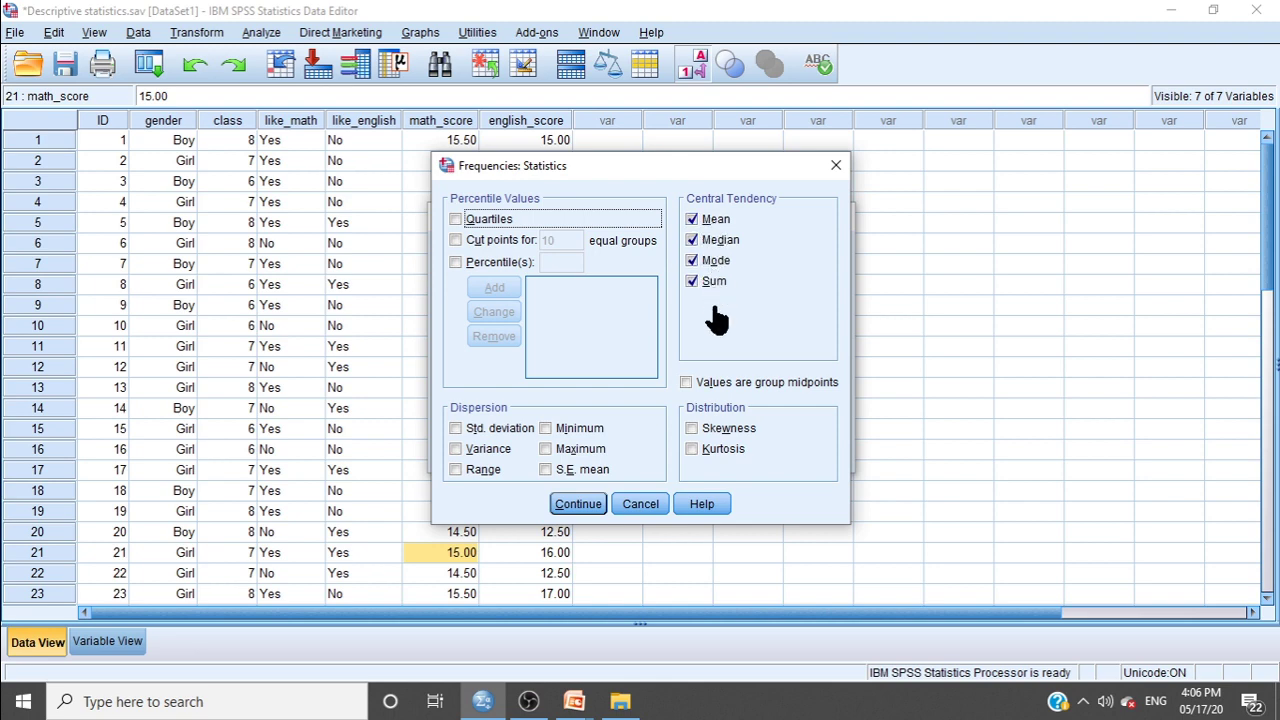
{"action": "left_click", "coordinate": [579, 504]}
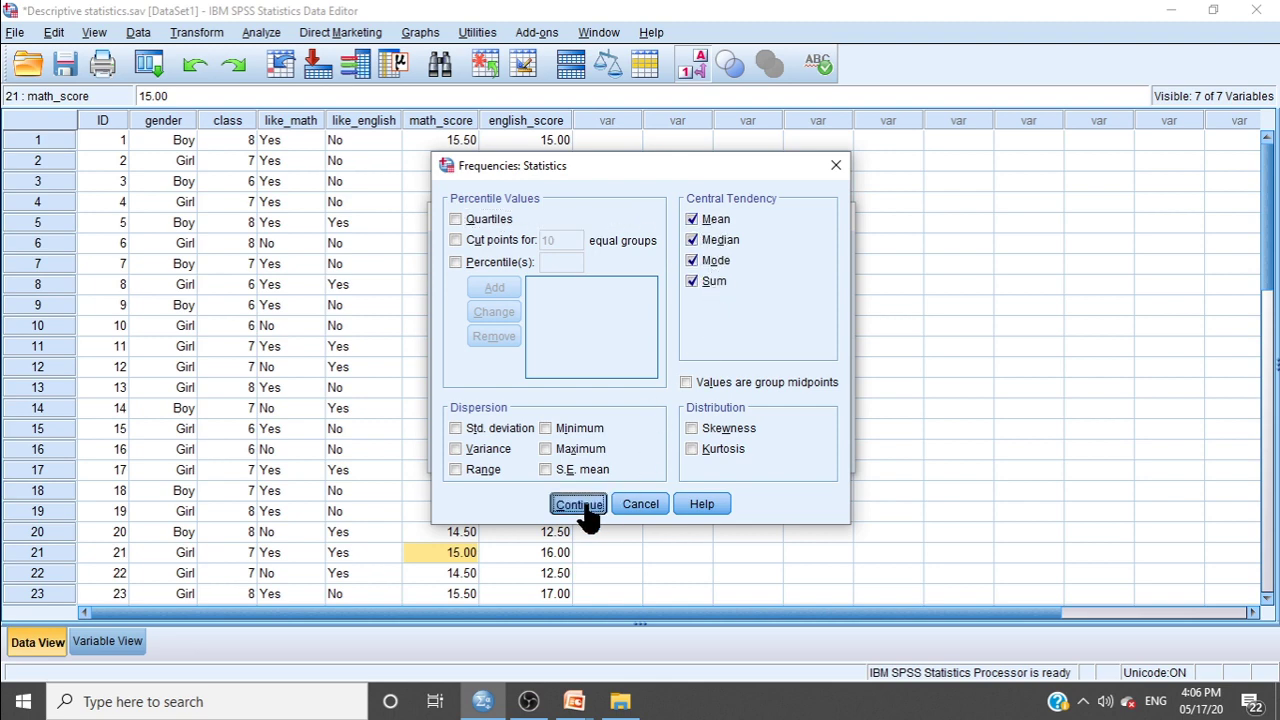